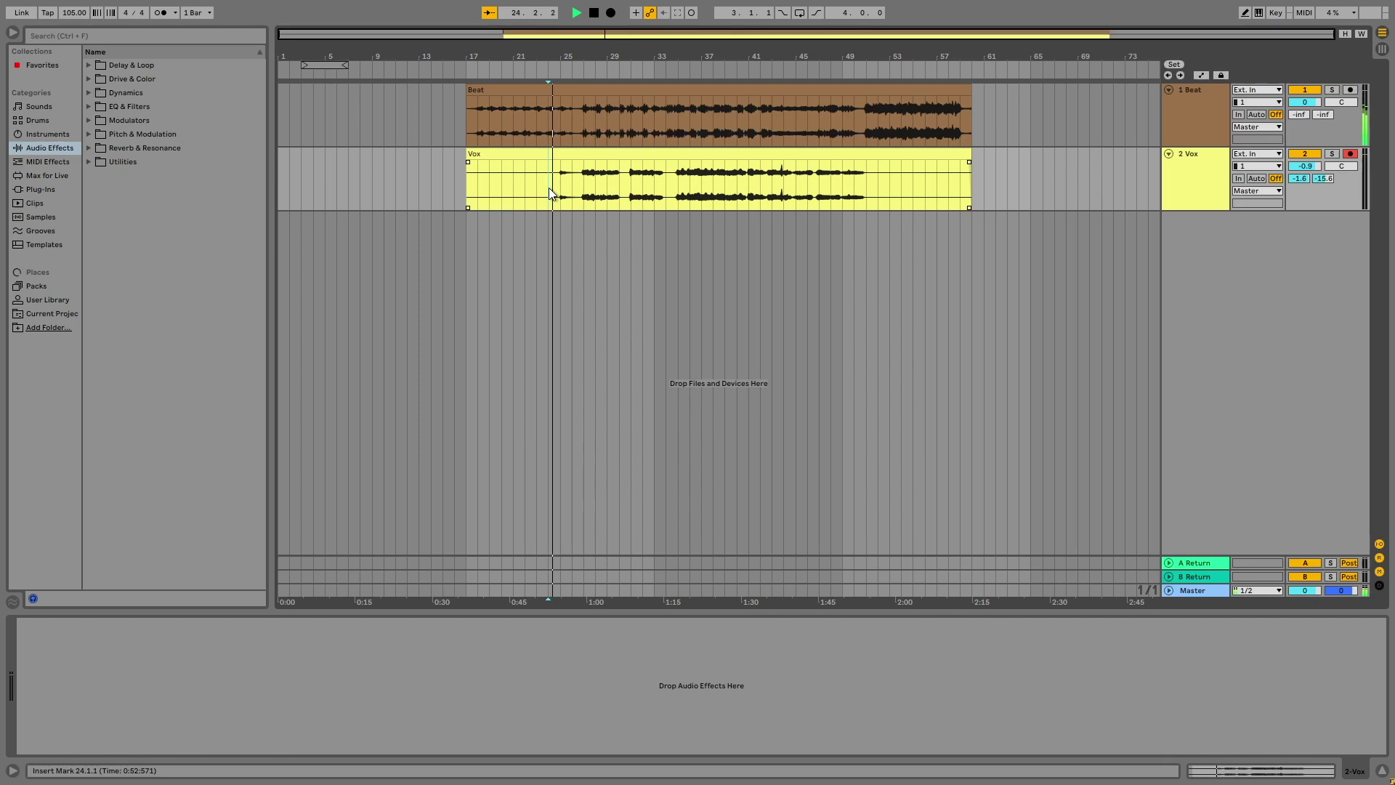
- Listen to the beat together with the dry vocal, and stop playback
left_click_drag(572, 58, 576, 79)
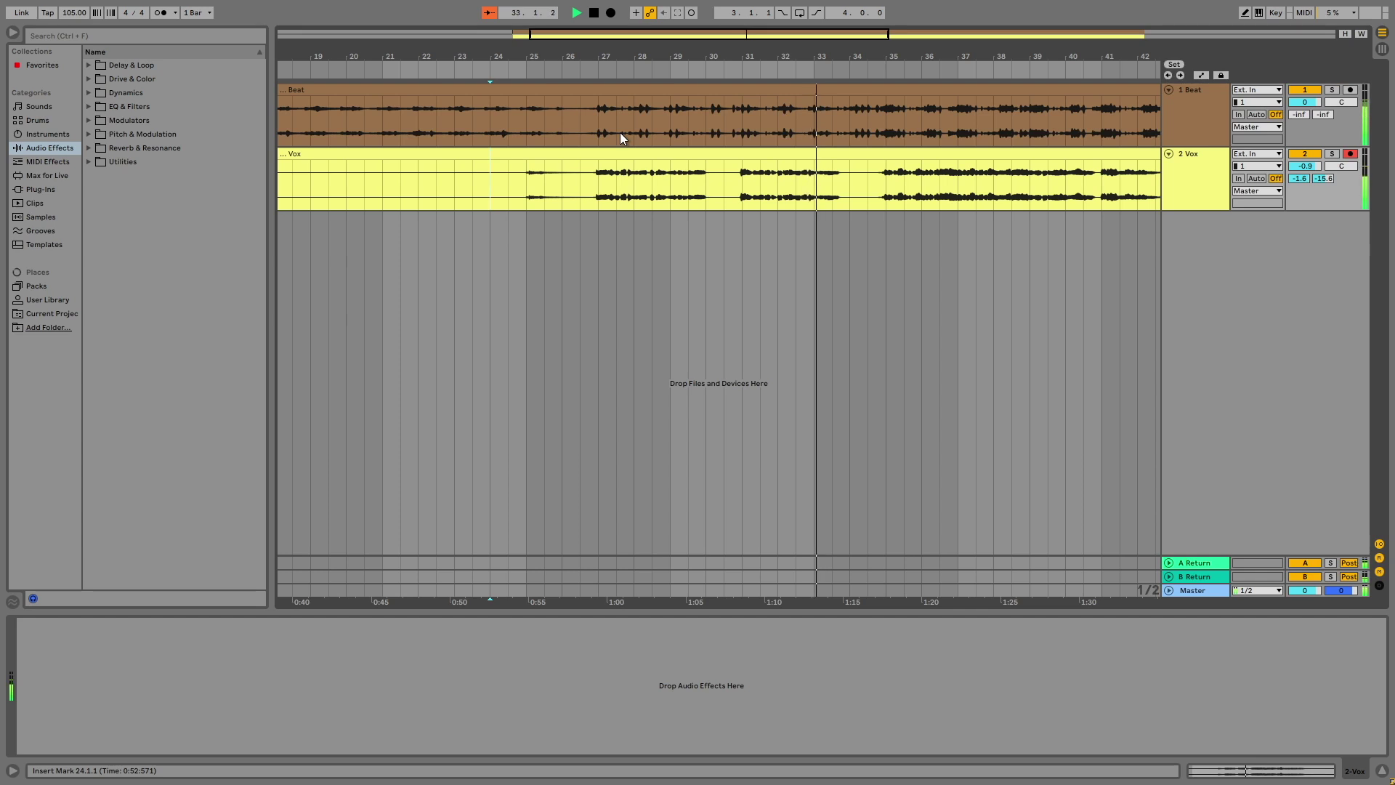
key("space")
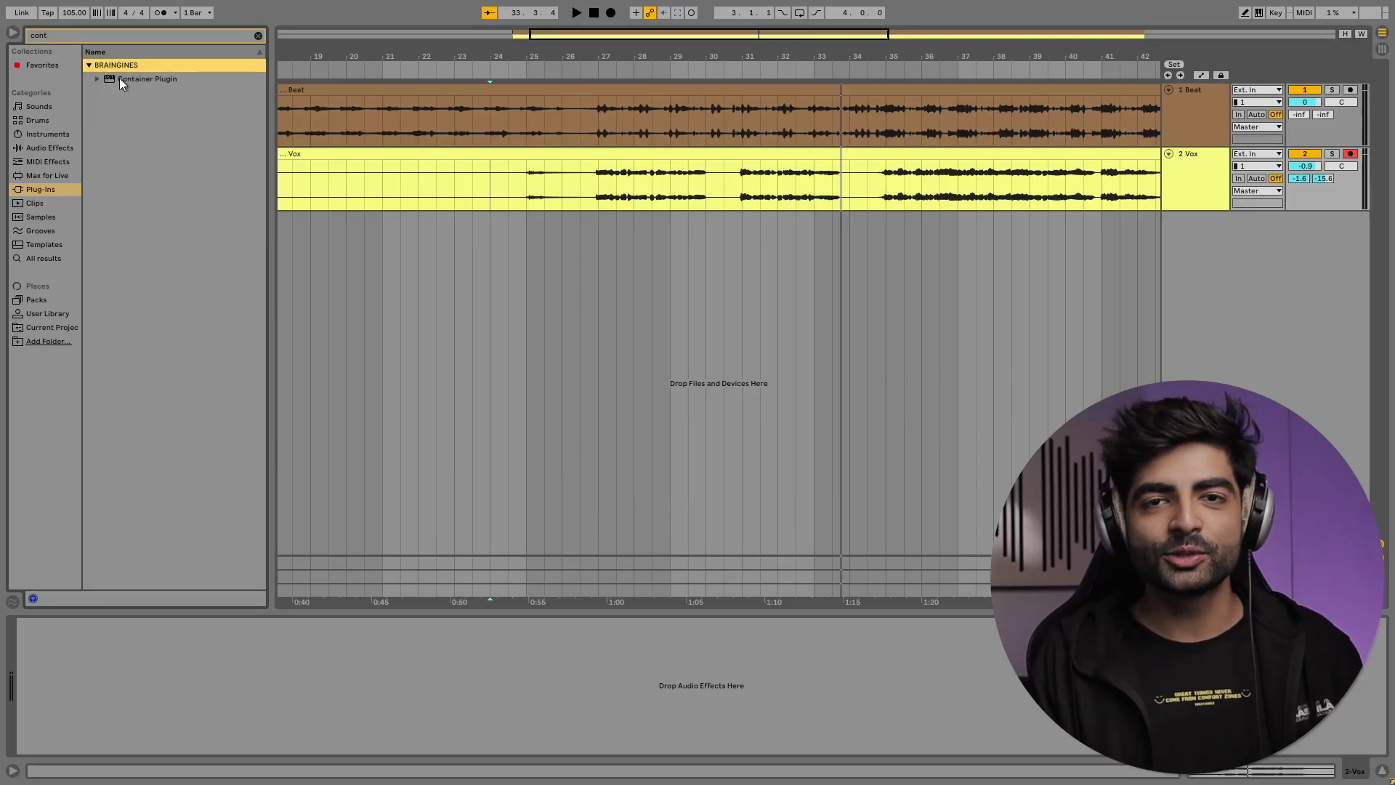
- Try the Container Plugin directly on the Vox track with a Fireverb effect at 44% mix
left_click_drag(119, 77, 585, 171)
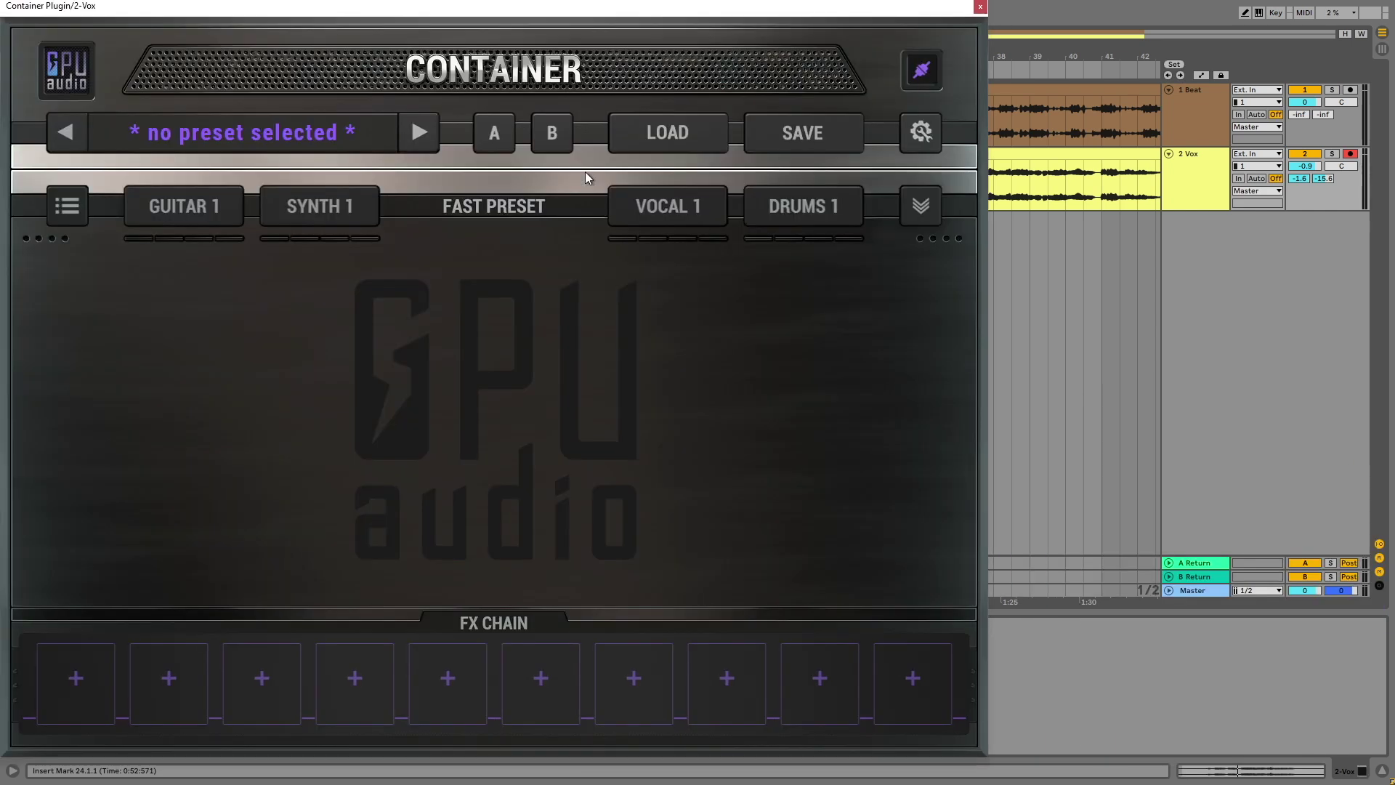
left_click(74, 687)
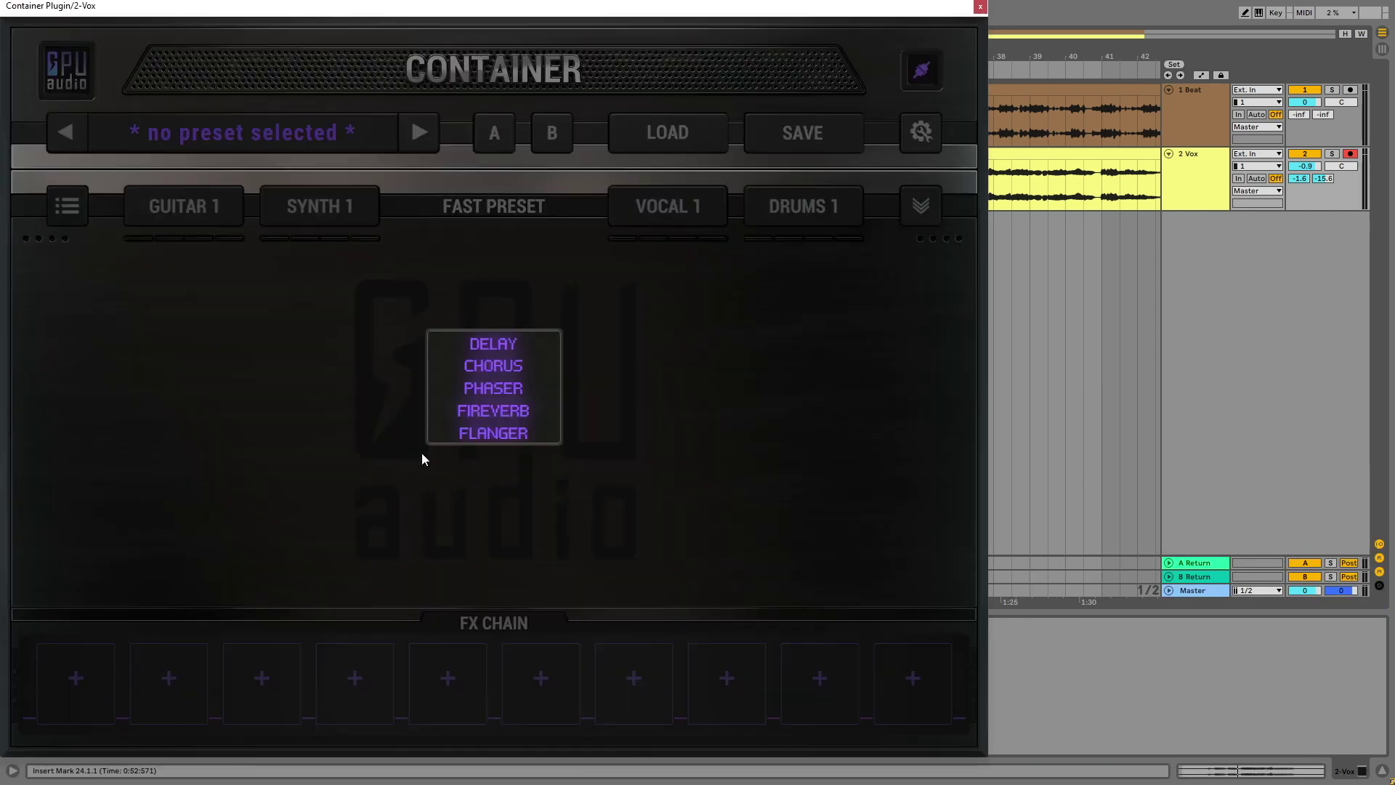
left_click(471, 410)
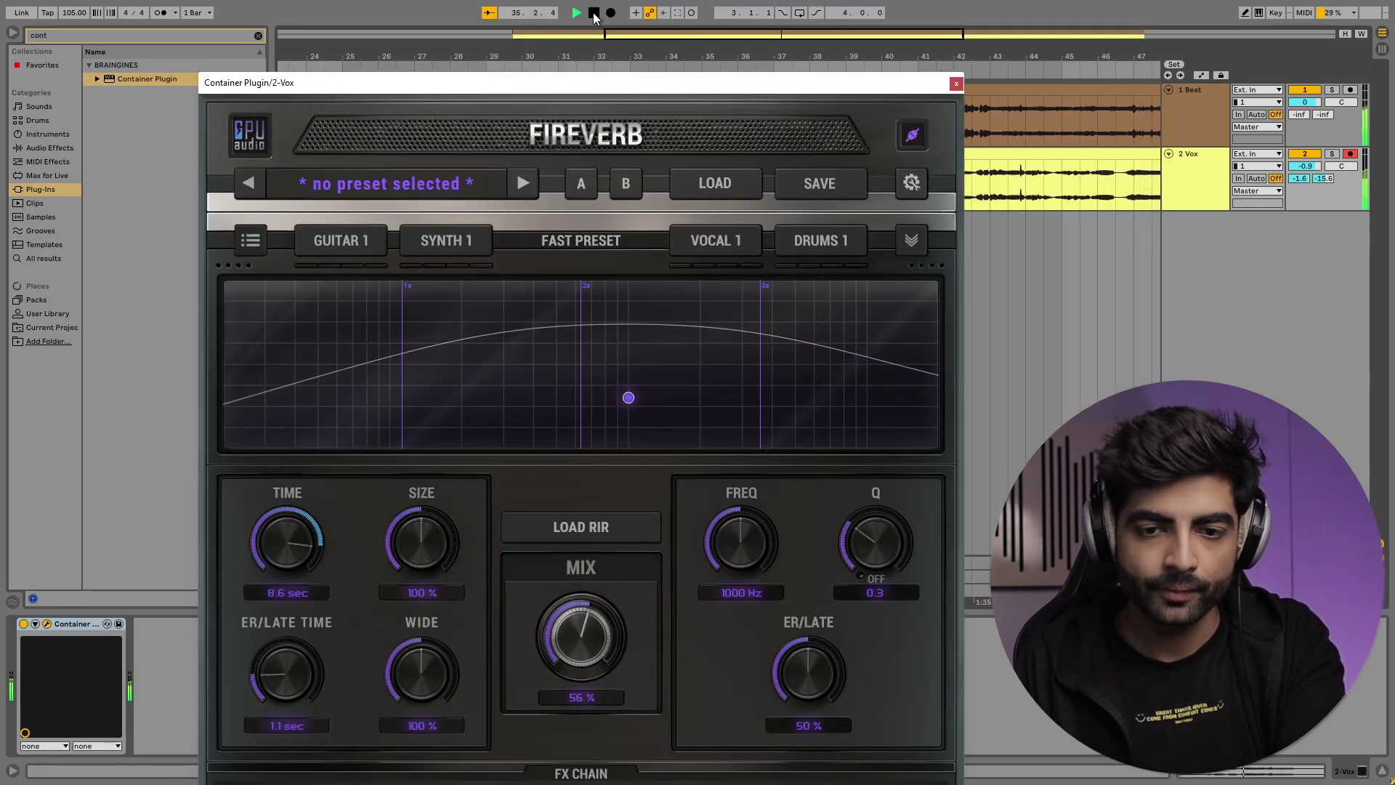
left_click_drag(579, 614, 574, 626)
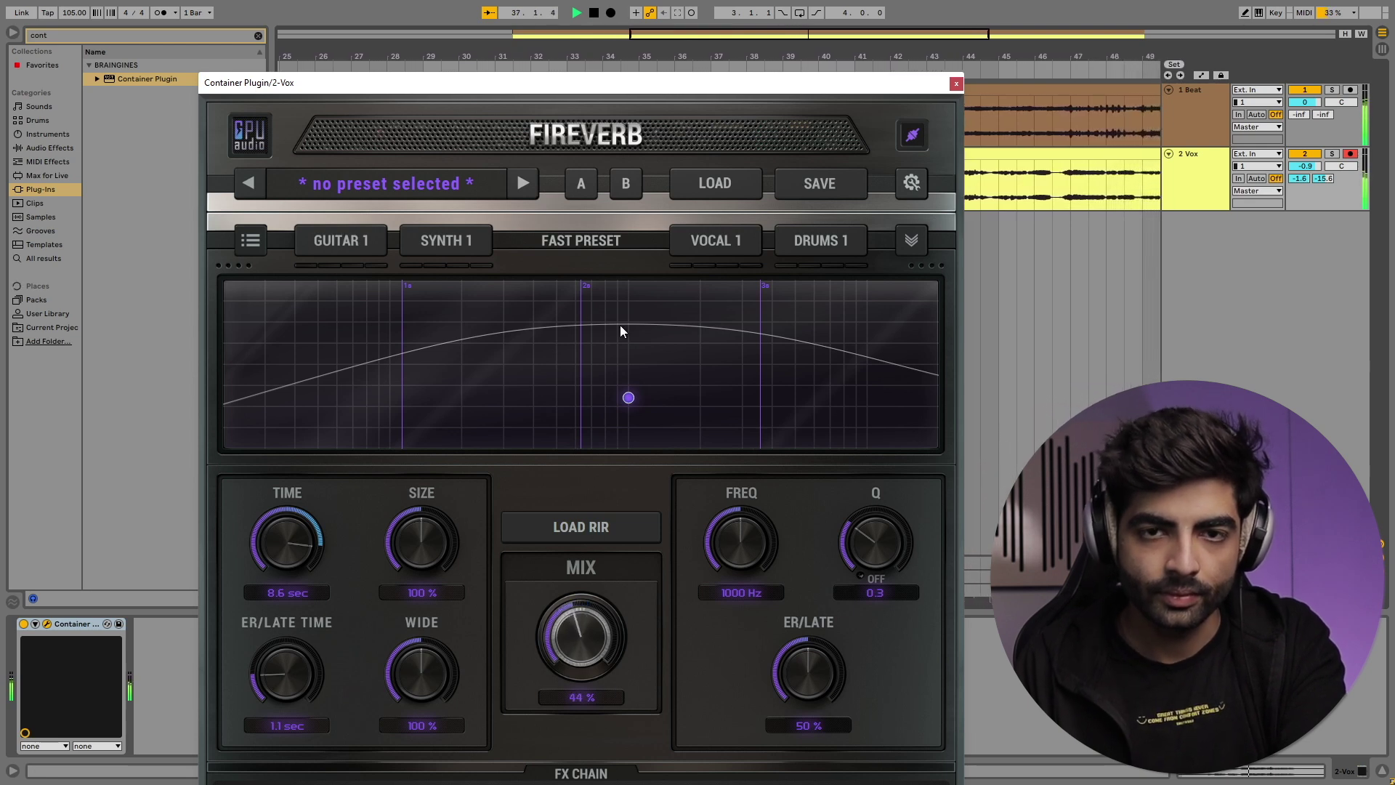
left_click(594, 14)
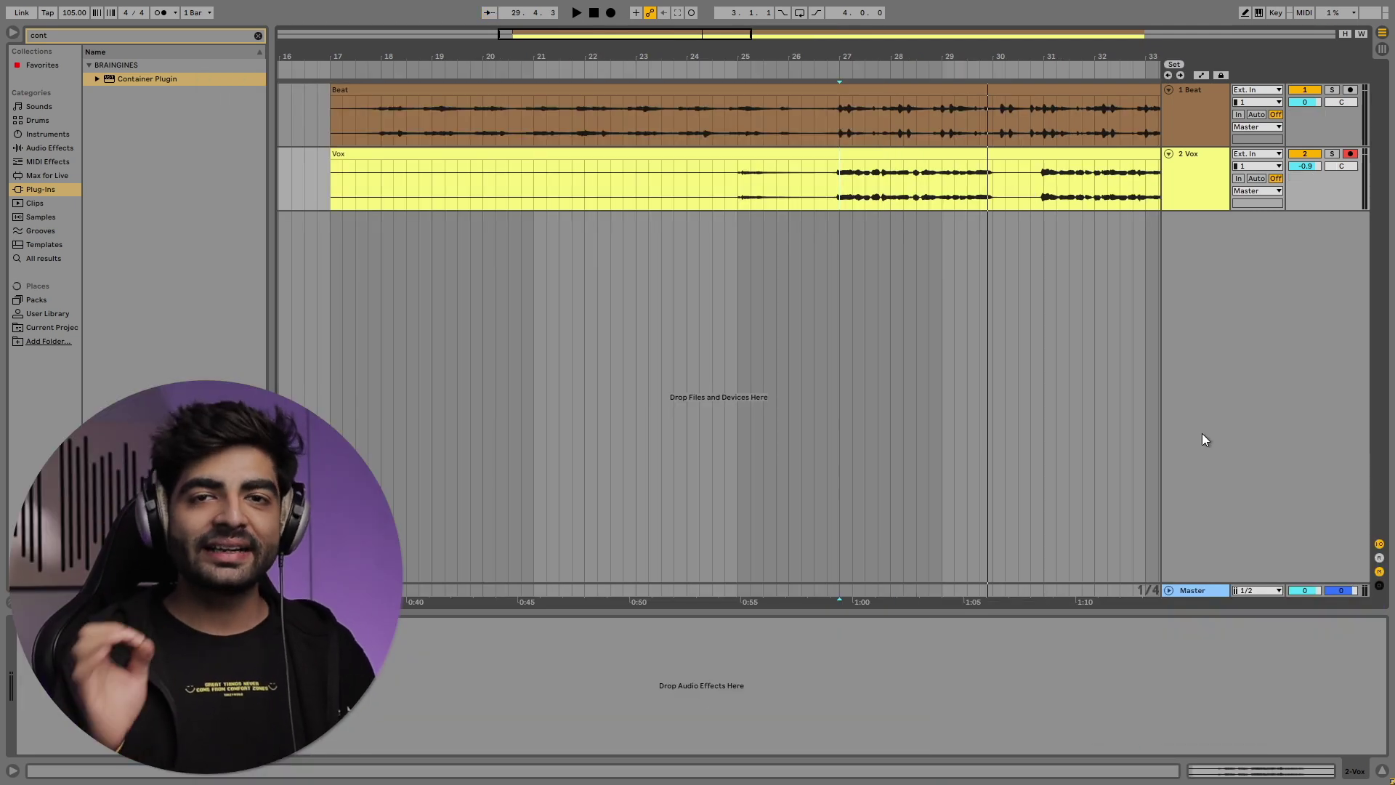
- Insert a return track and load the Container Plugin onto it
right_click(1197, 385)
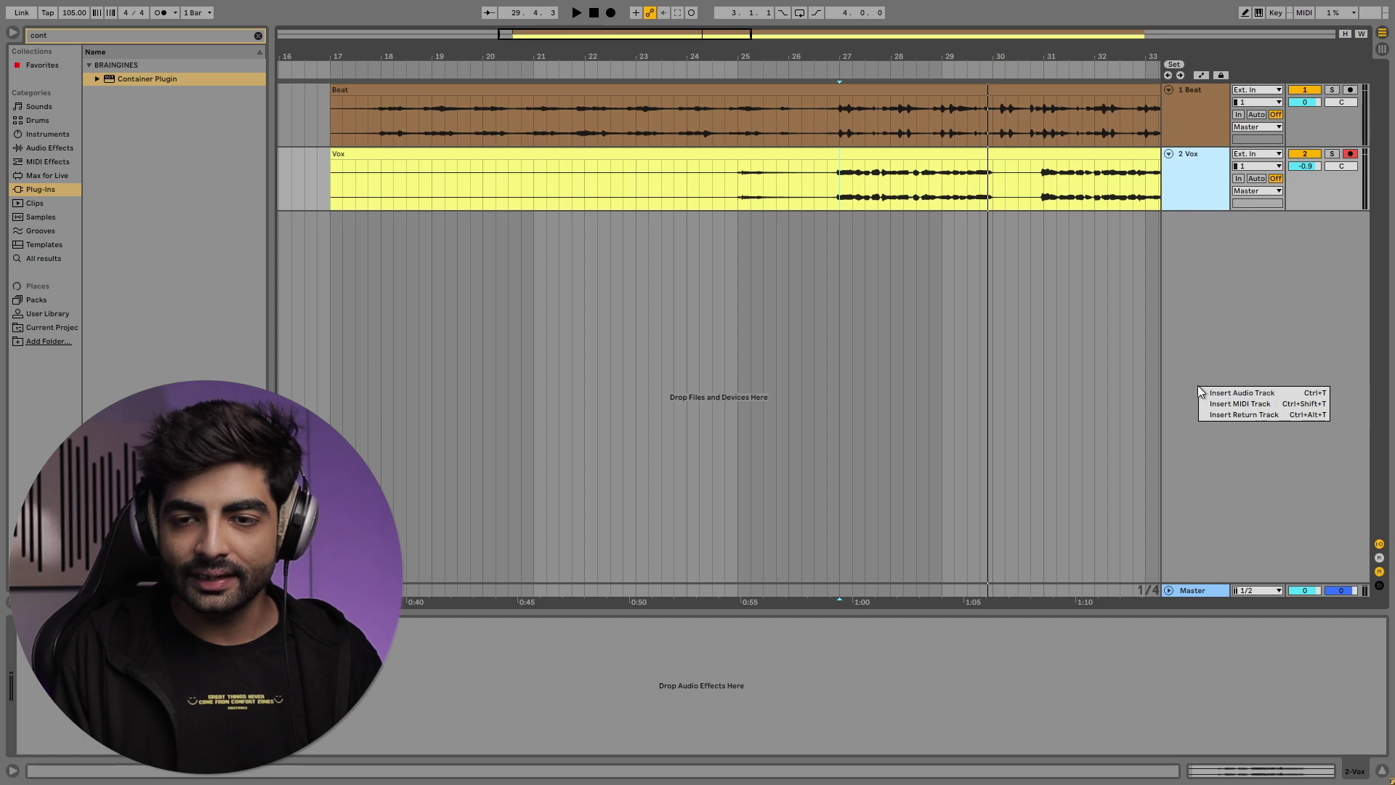
left_click(1224, 415)
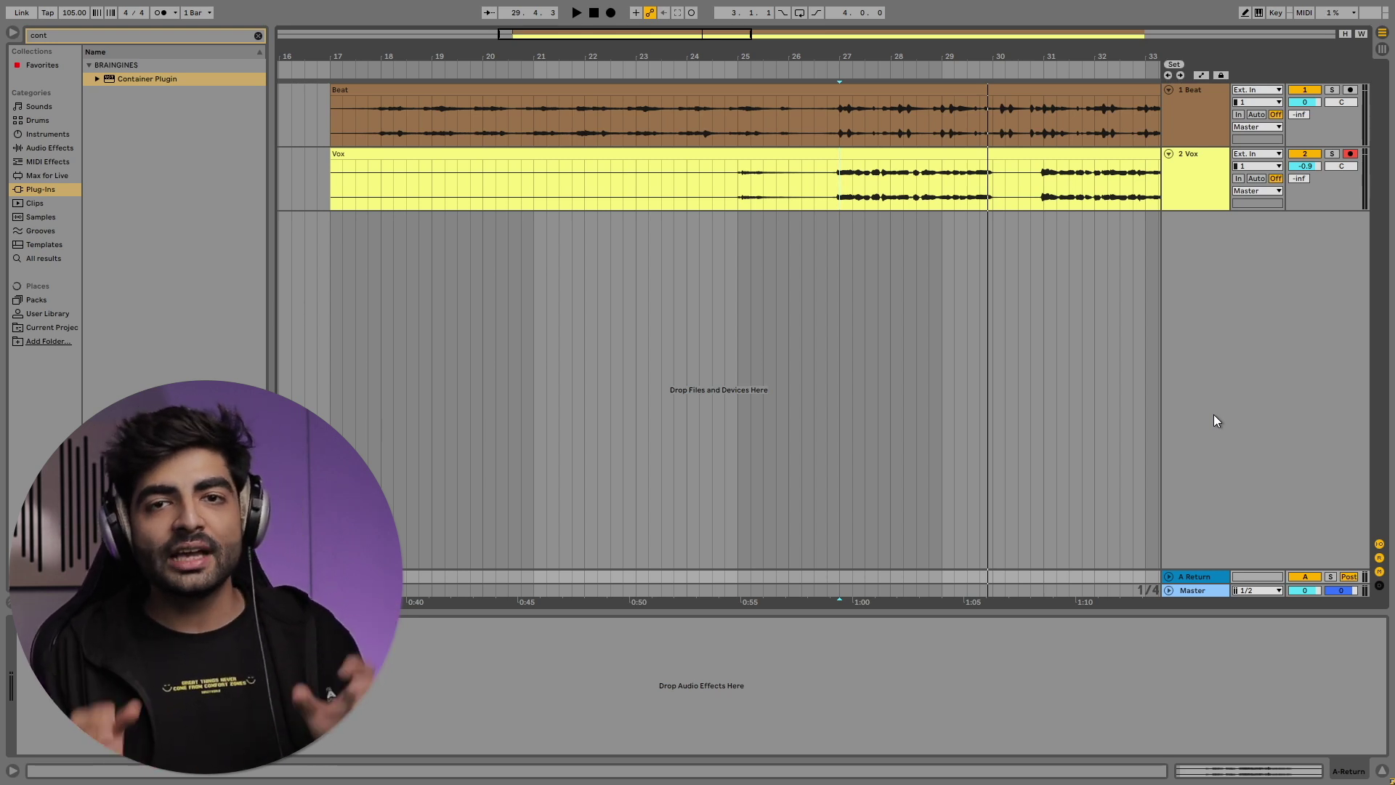
left_click(844, 424)
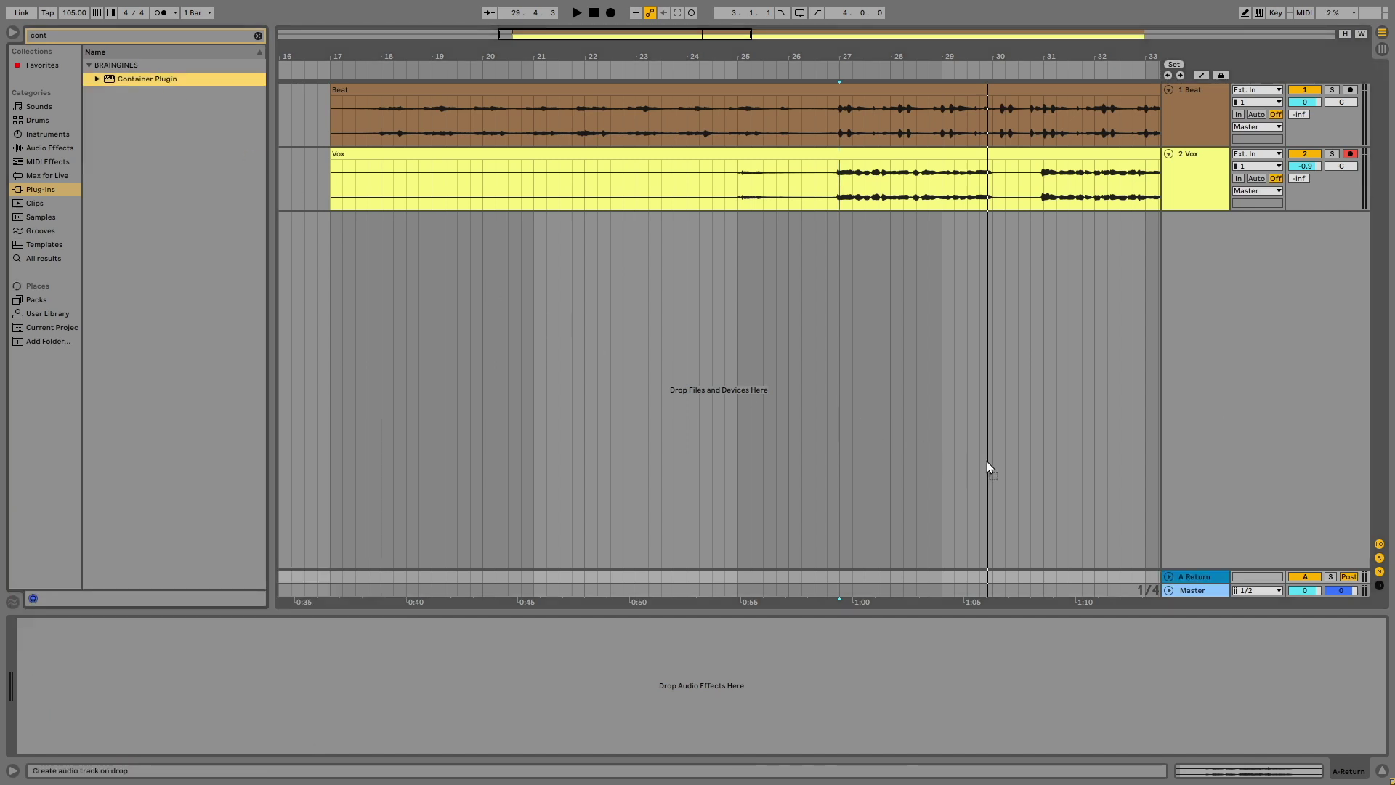
left_click_drag(1199, 578, 1200, 574)
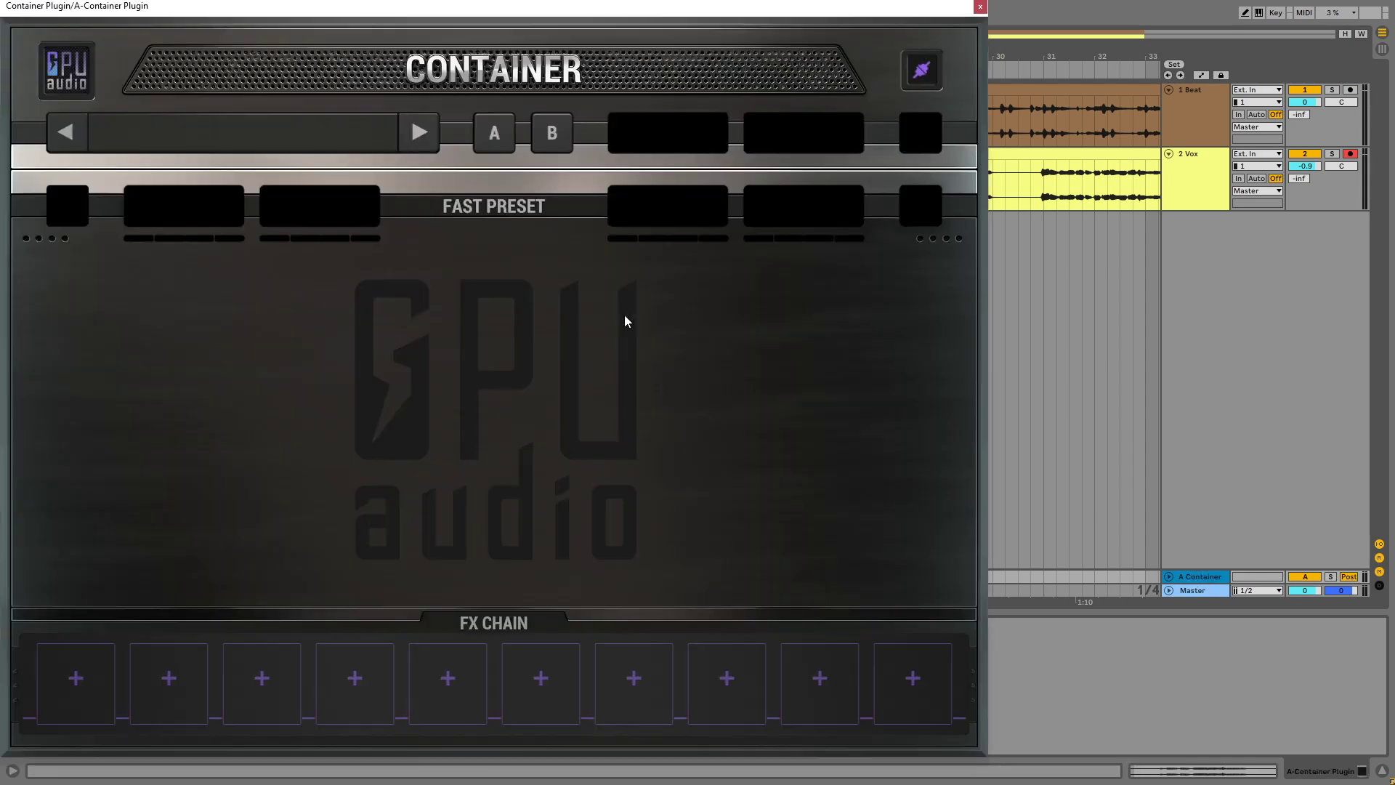
- Add a Fireverb effect to the return's FX chain and choose the Vocal 2 fast preset
left_click(62, 563)
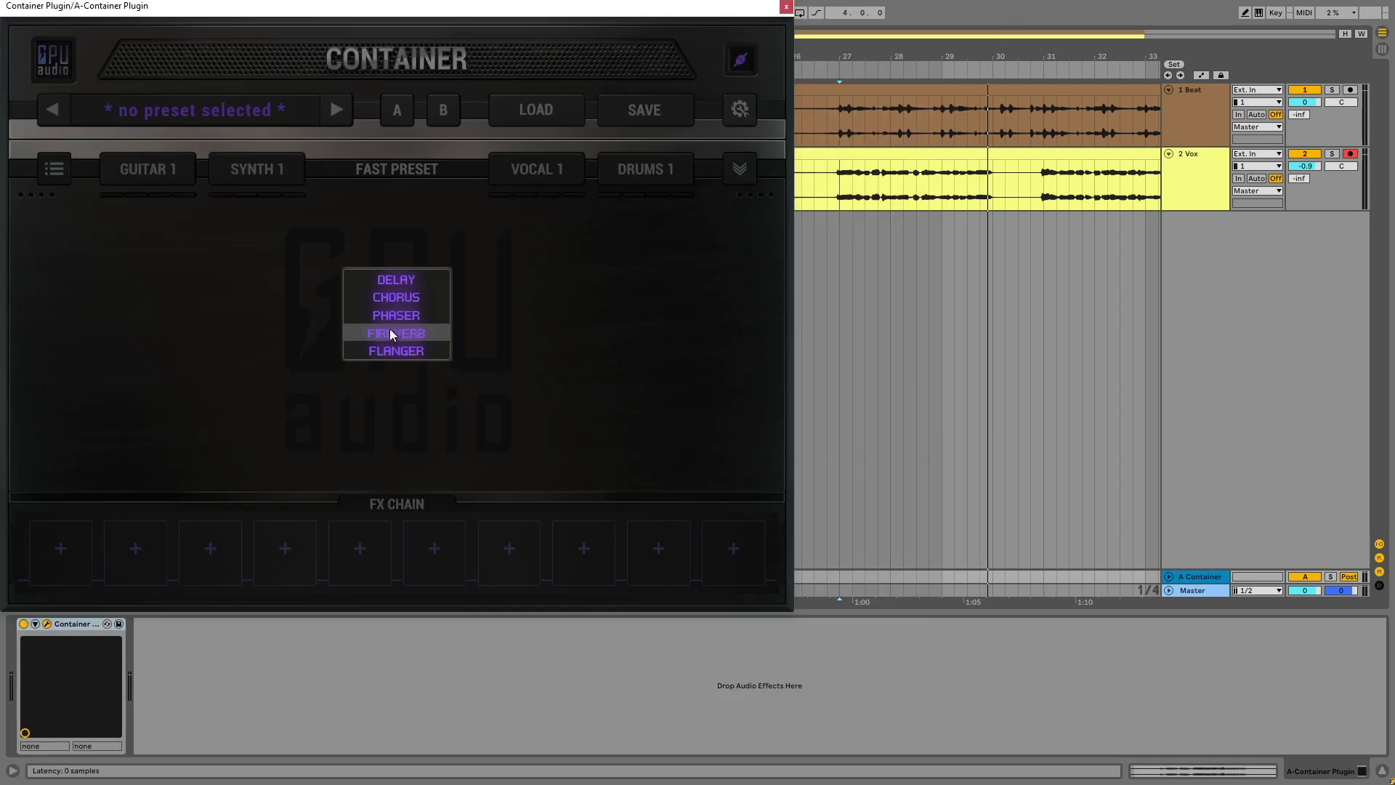
left_click(407, 352)
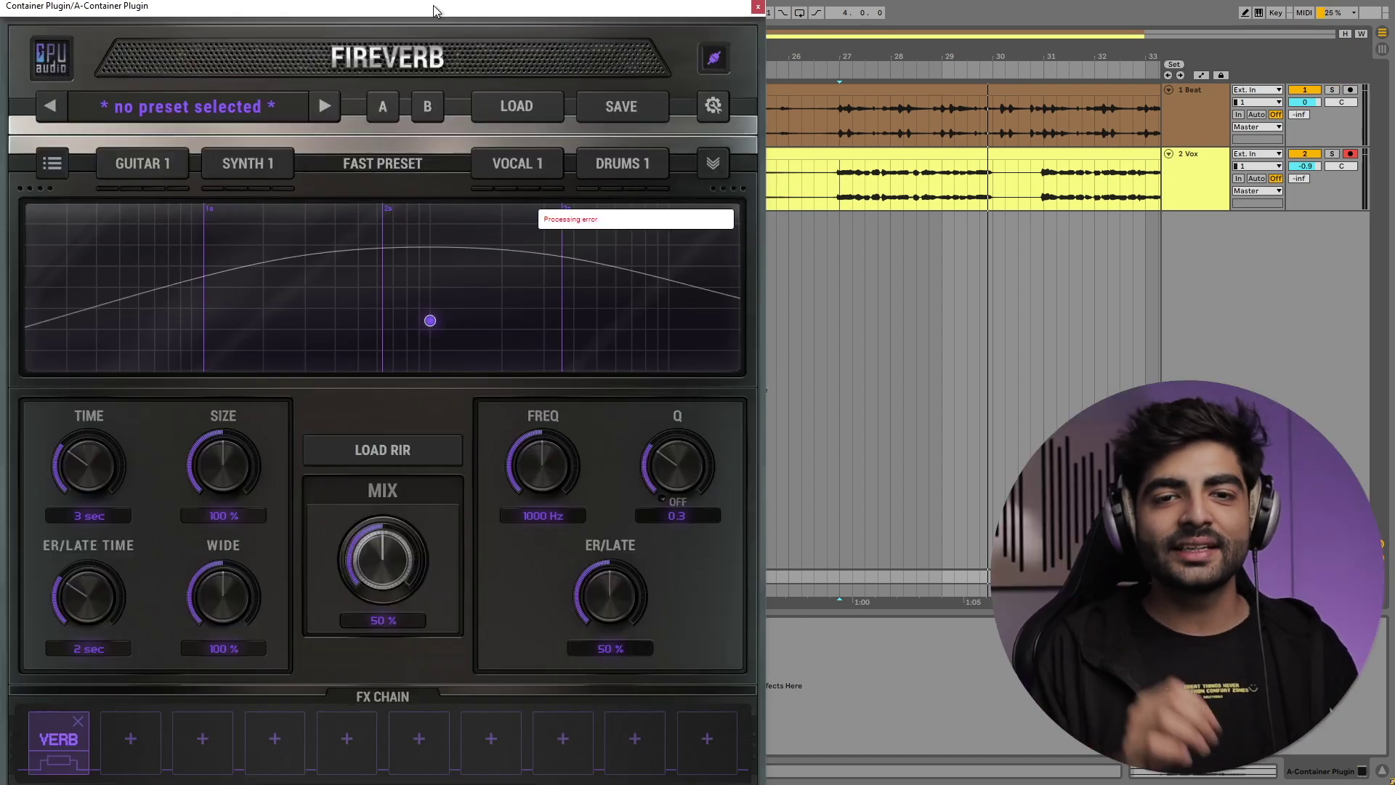
left_click(520, 164)
left_click(520, 164)
left_click(520, 164)
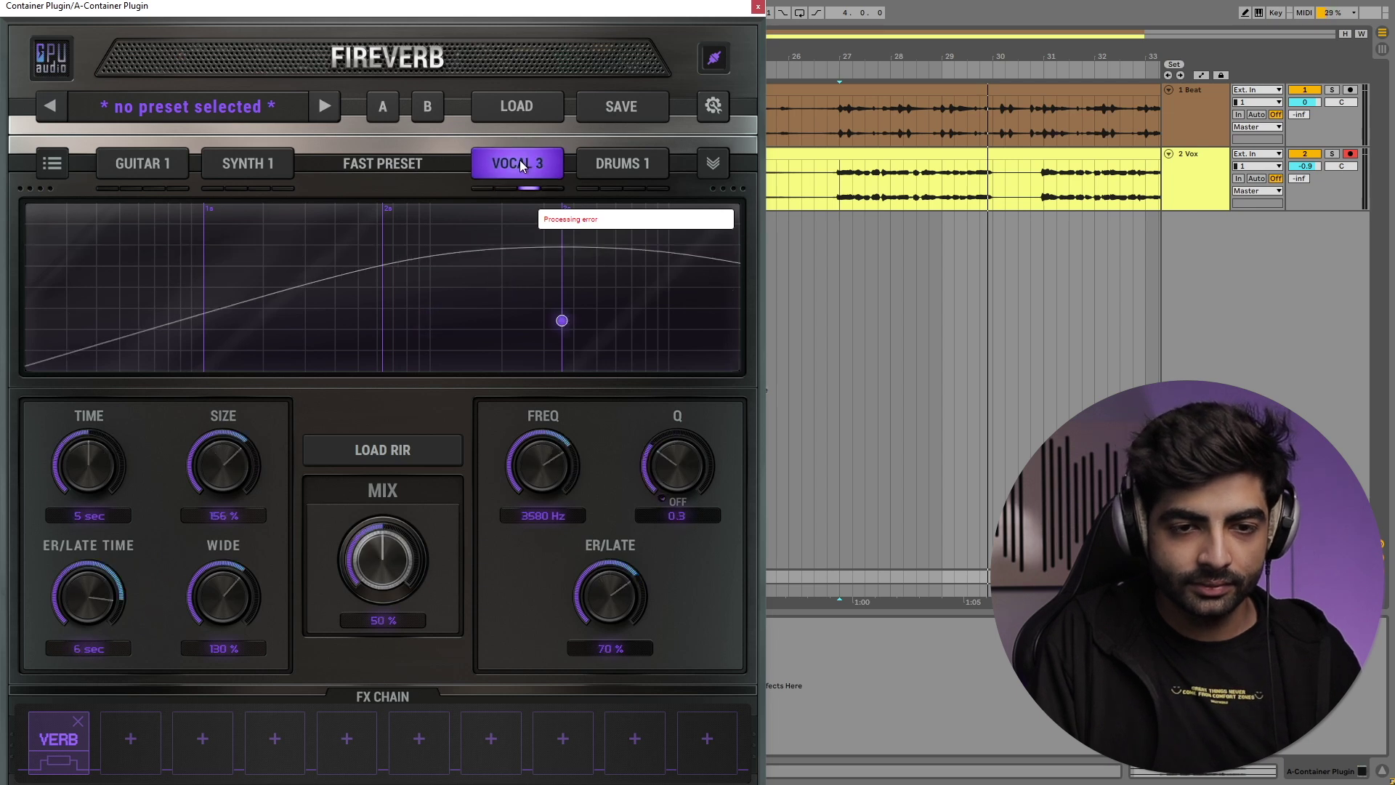
left_click(520, 164)
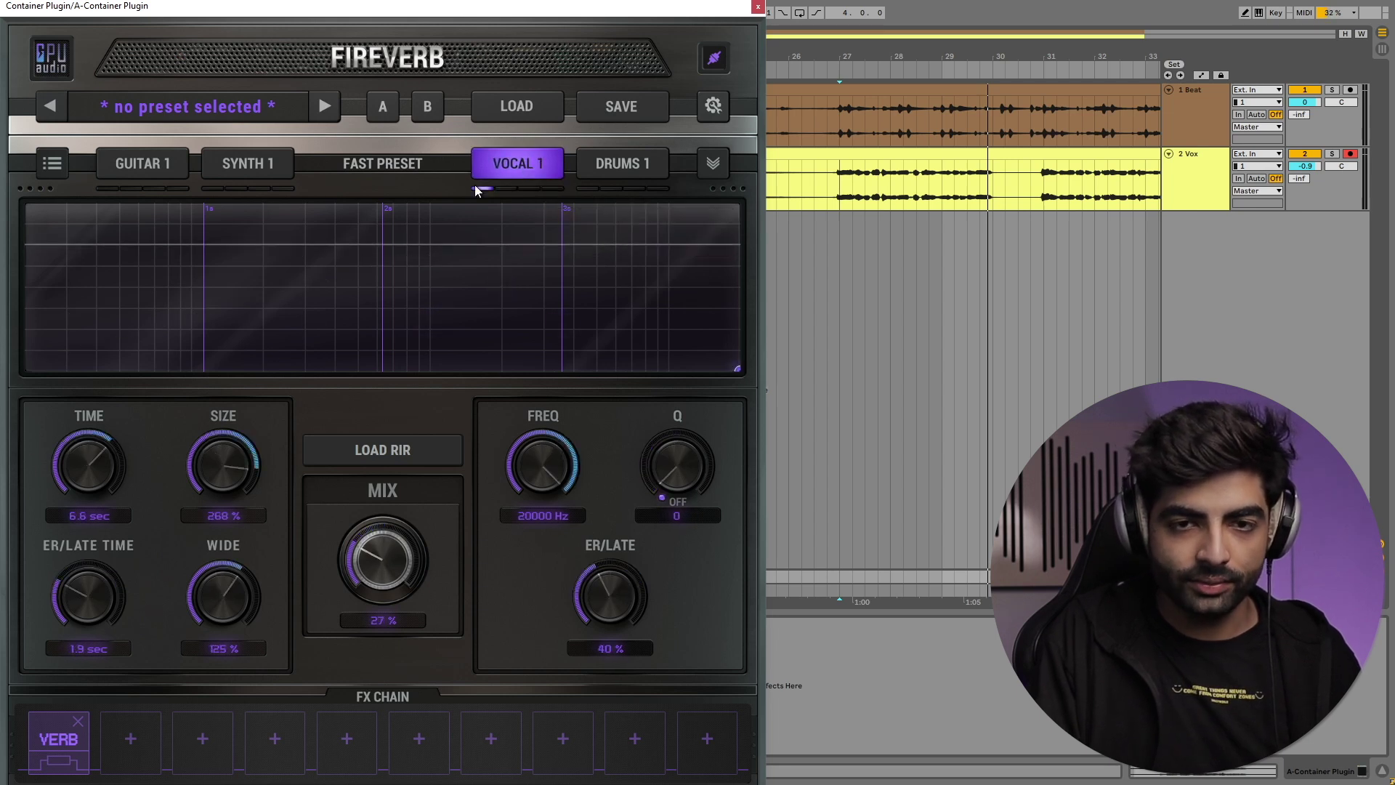
left_click(514, 166)
left_click(515, 165)
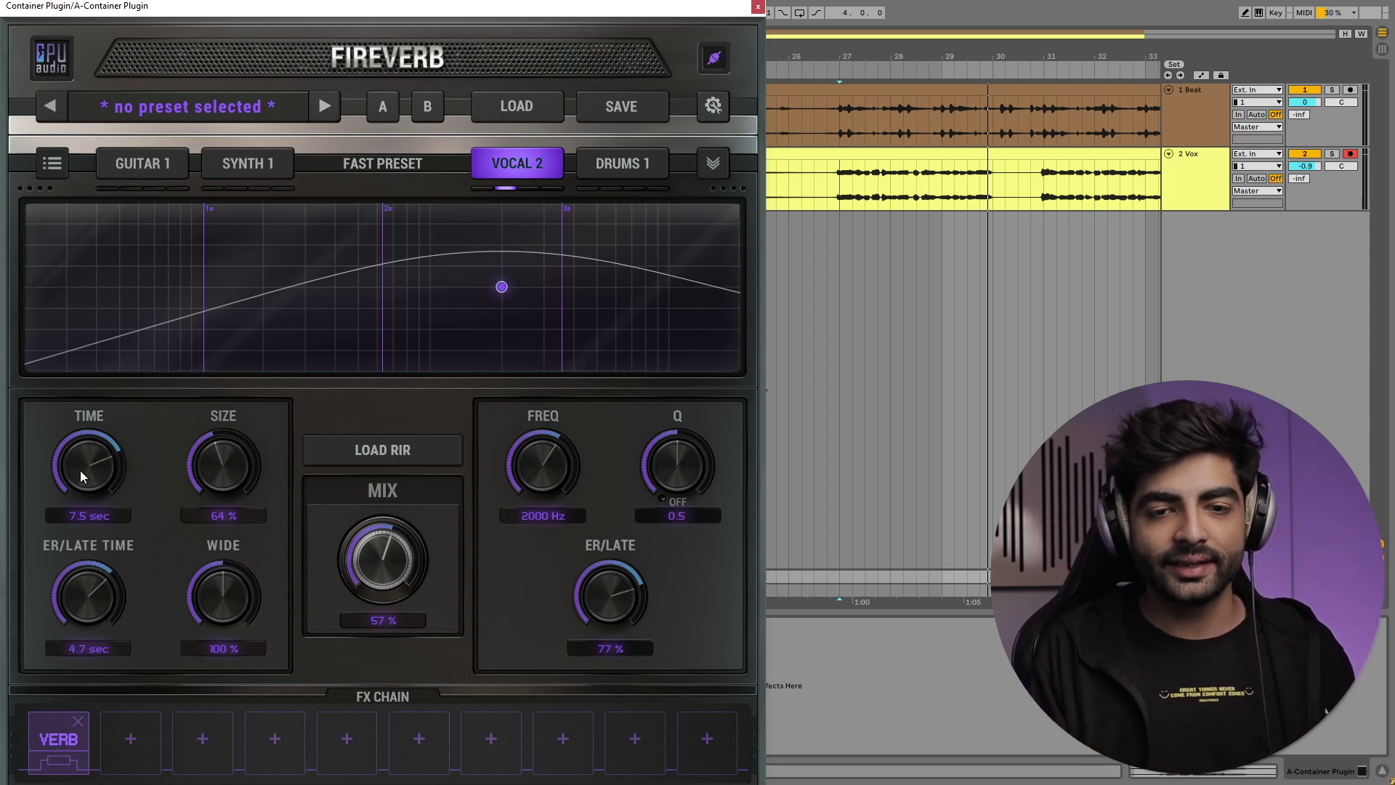
- Set Fireverb's mix to 100% and its filter frequency to about 990 Hz, and set playback to start just before bar 27
left_click_drag(368, 564, 368, 491)
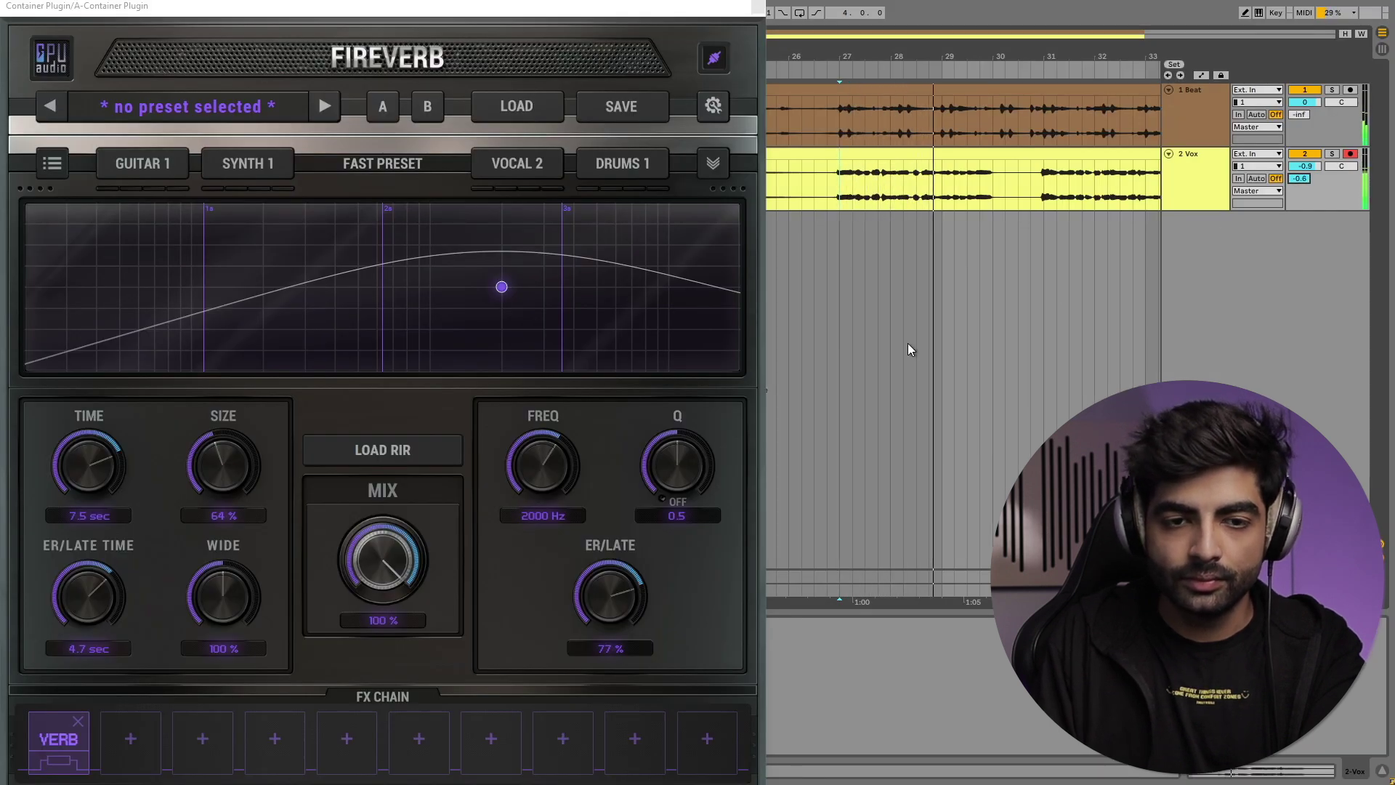
left_click_drag(502, 288, 433, 288)
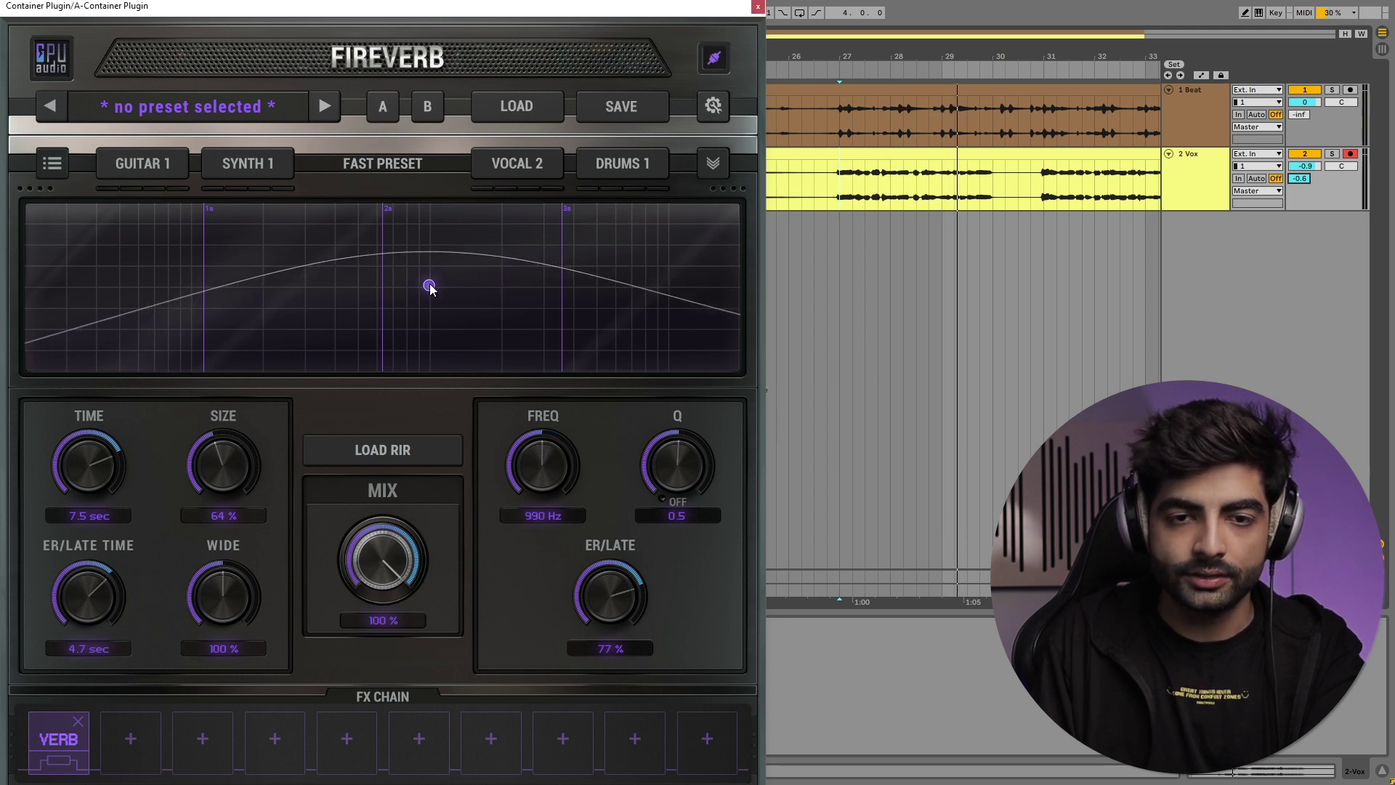
left_click(827, 198)
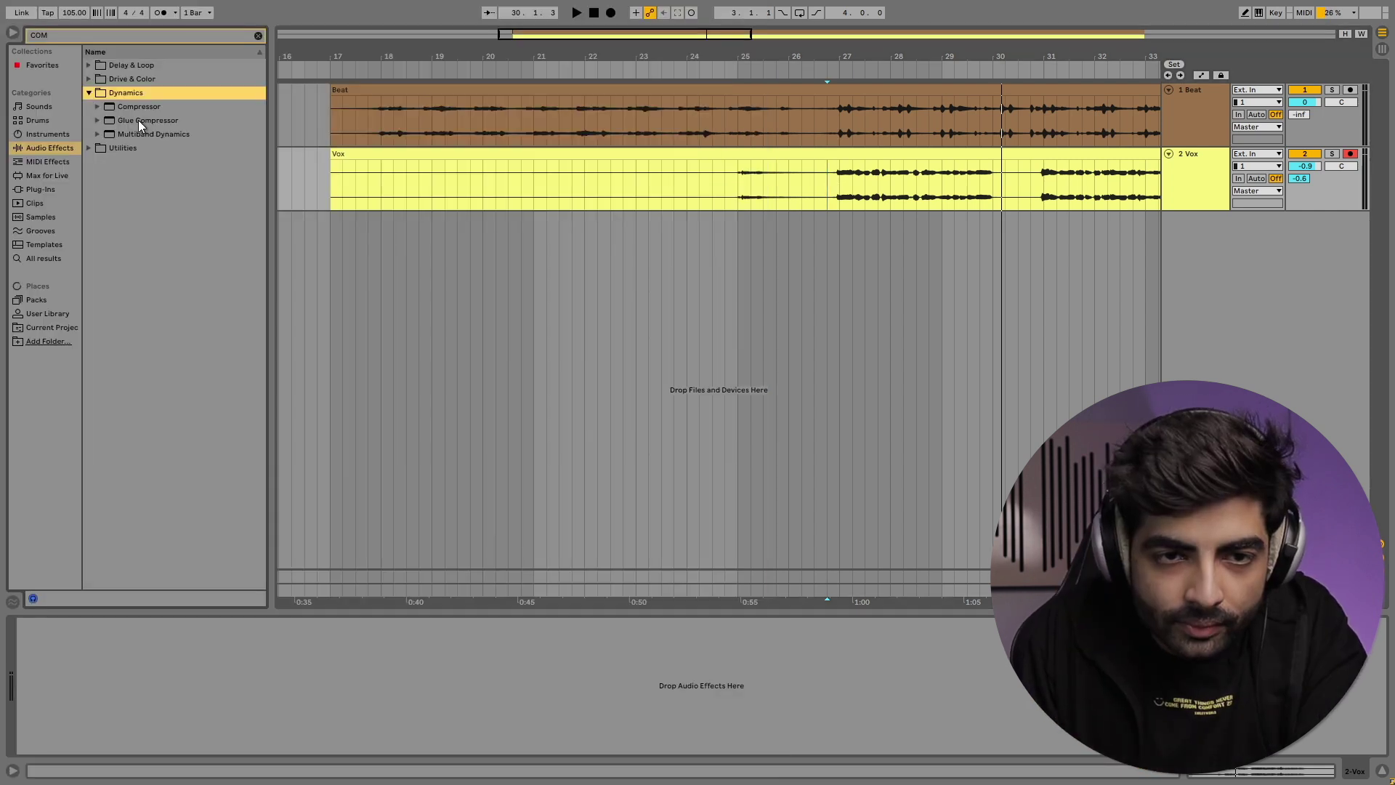
- Add a Glue Compressor after the reverb on the return track and enable its sidechain with 2-Vox as the source
left_click_drag(138, 120, 703, 654)
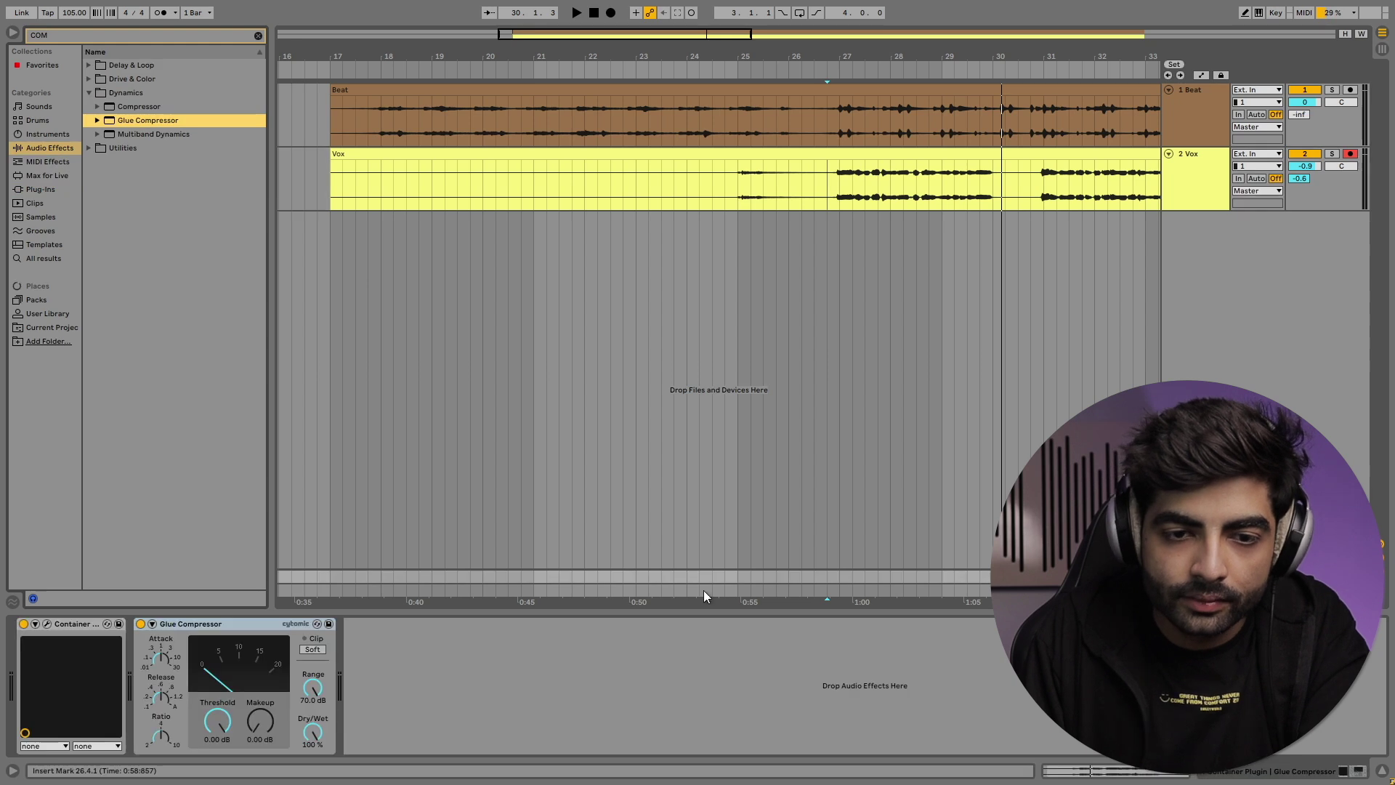
left_click(152, 623)
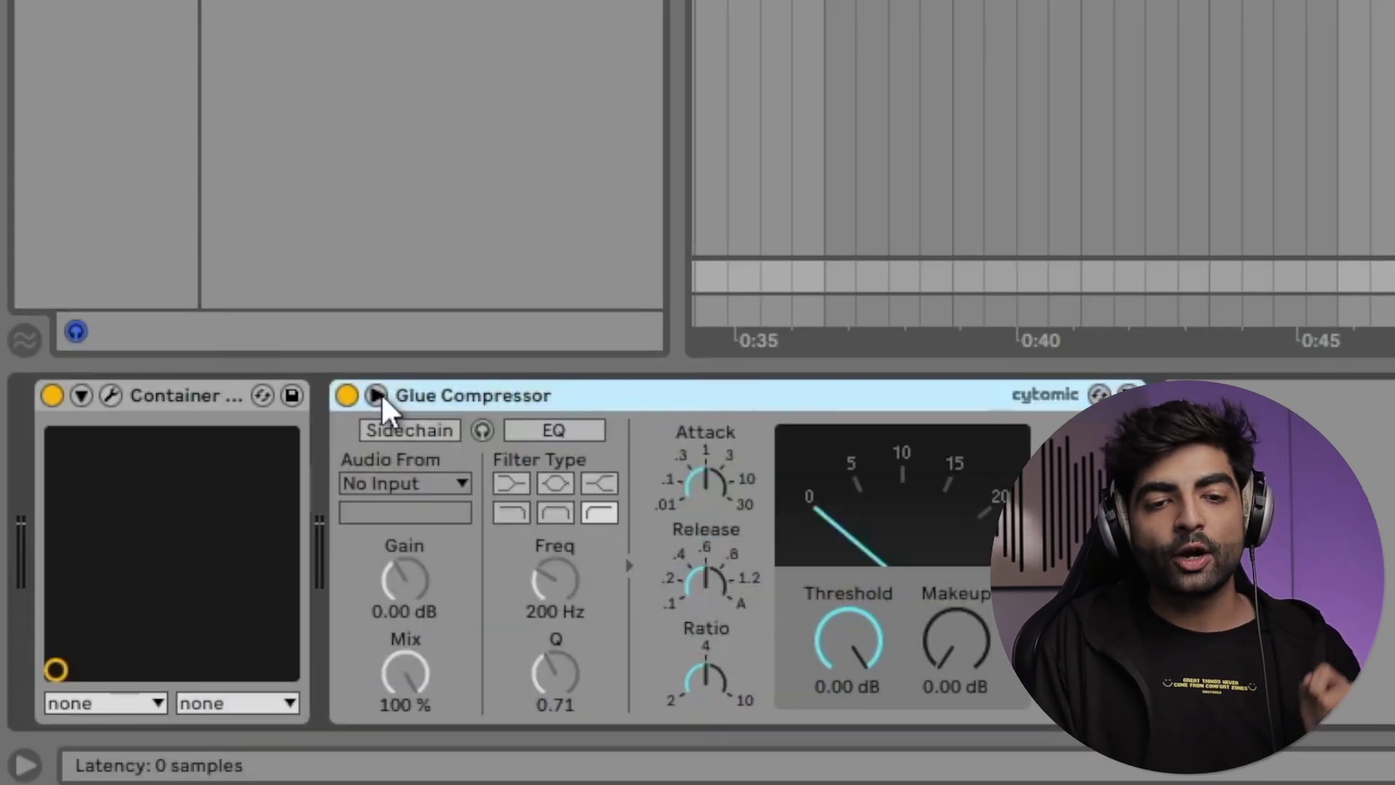
left_click(424, 435)
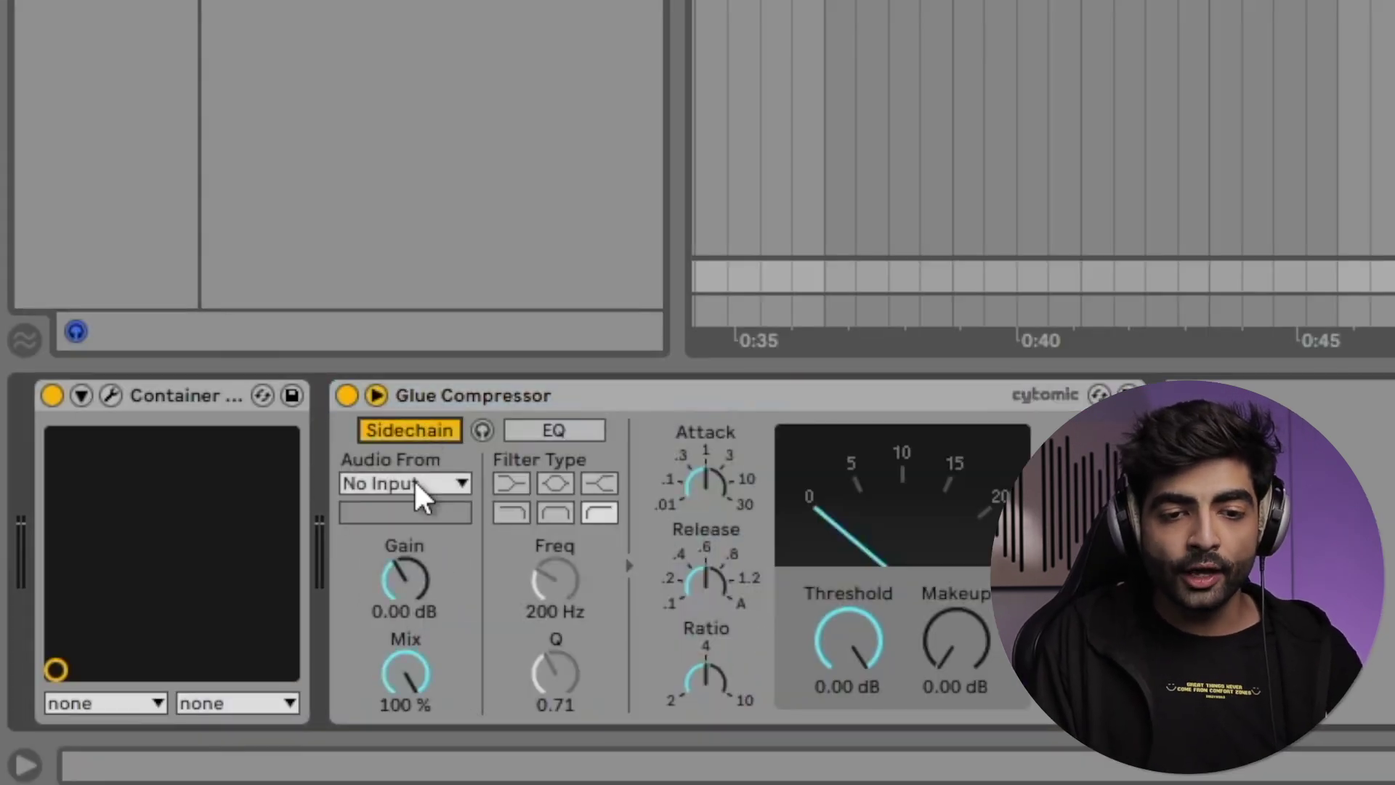
left_click(415, 483)
left_click(395, 539)
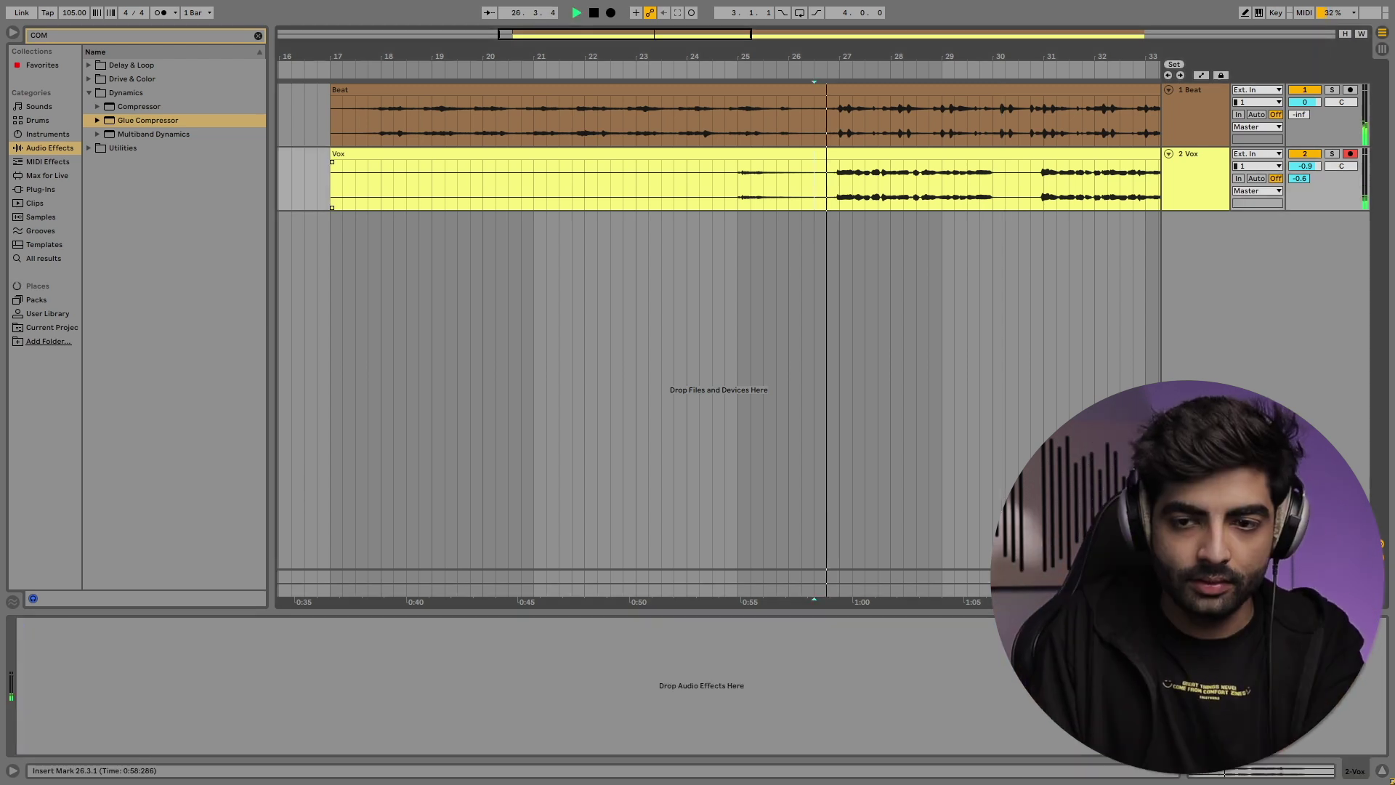
- Set the Glue Compressor's threshold to -26.0 dB while auditioning the ducked reverb
left_click_drag(148, 120, 644, 703)
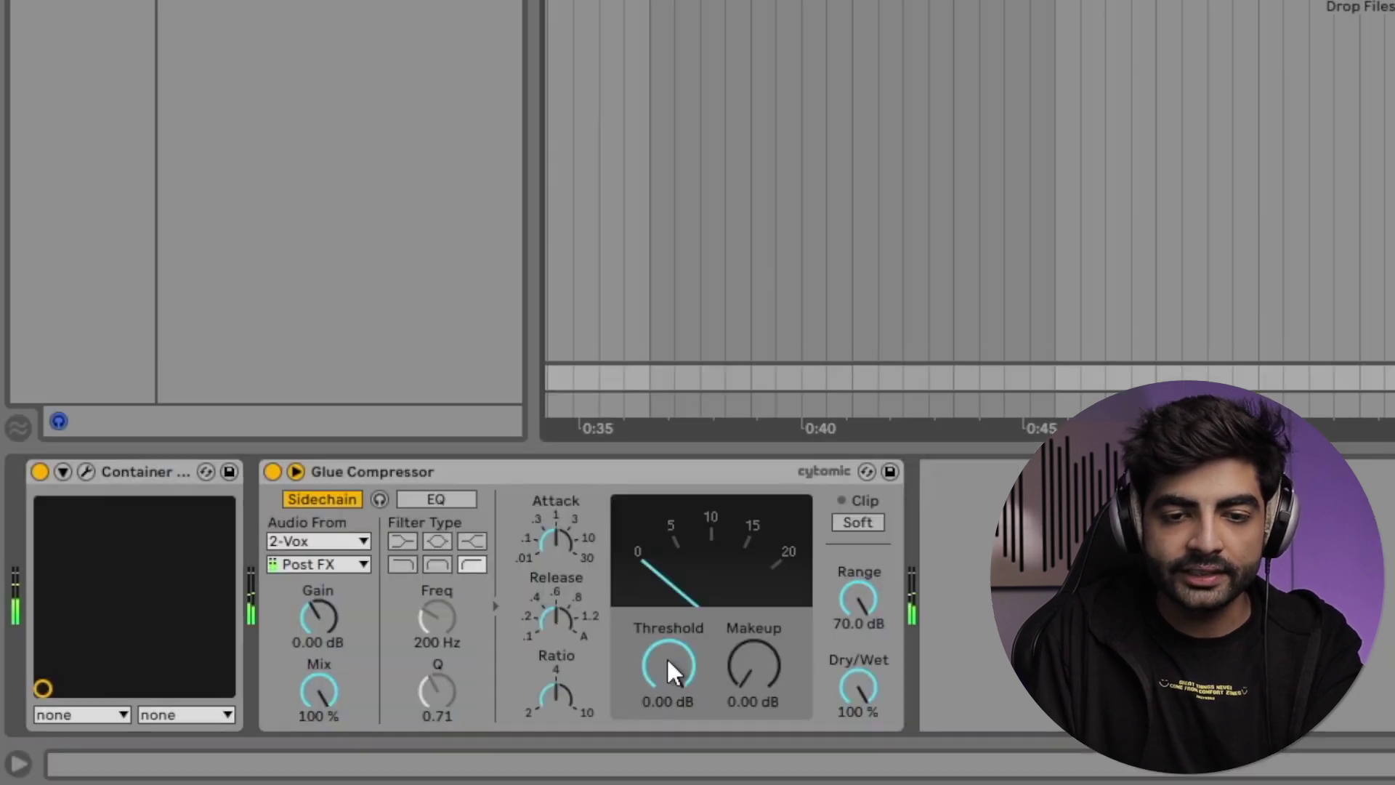
left_click_drag(334, 723, 334, 732)
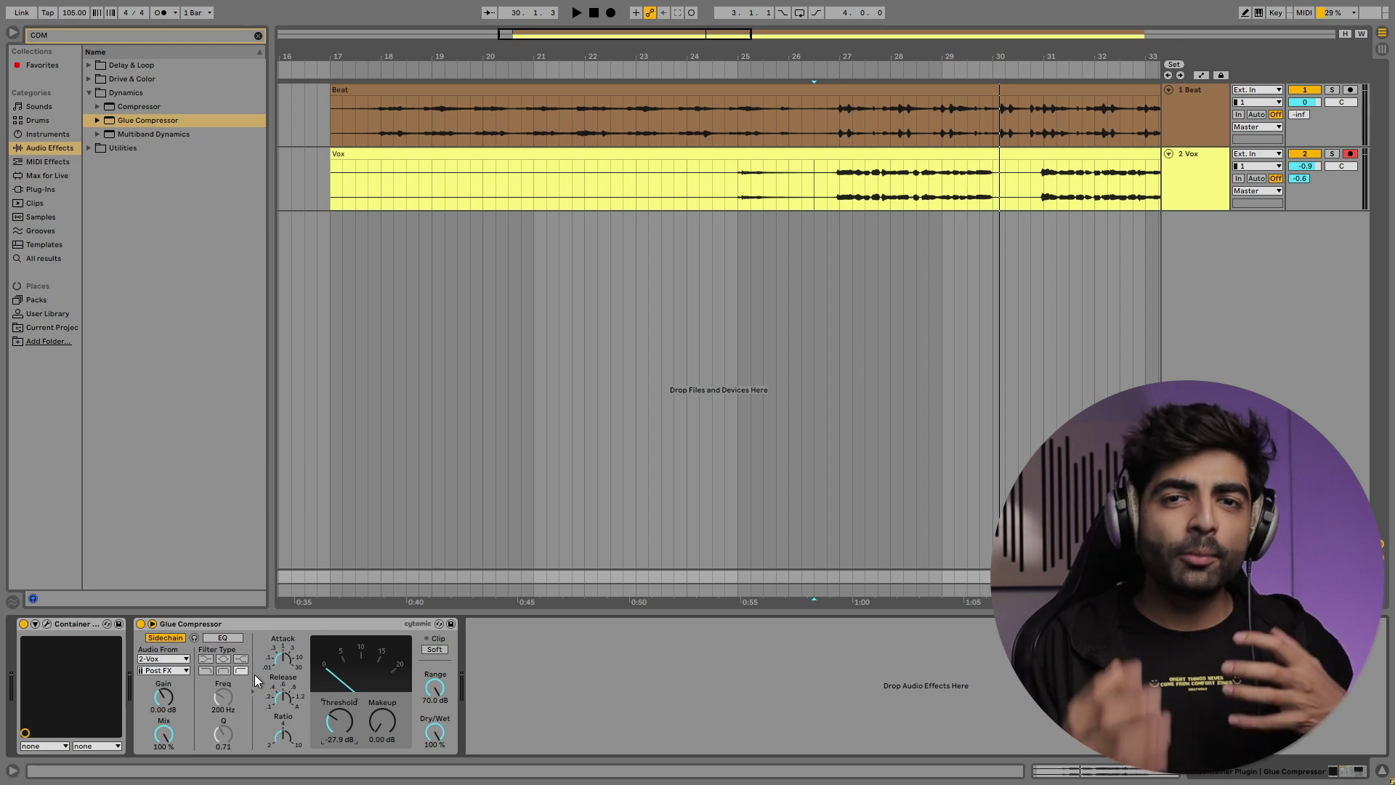
key("space")
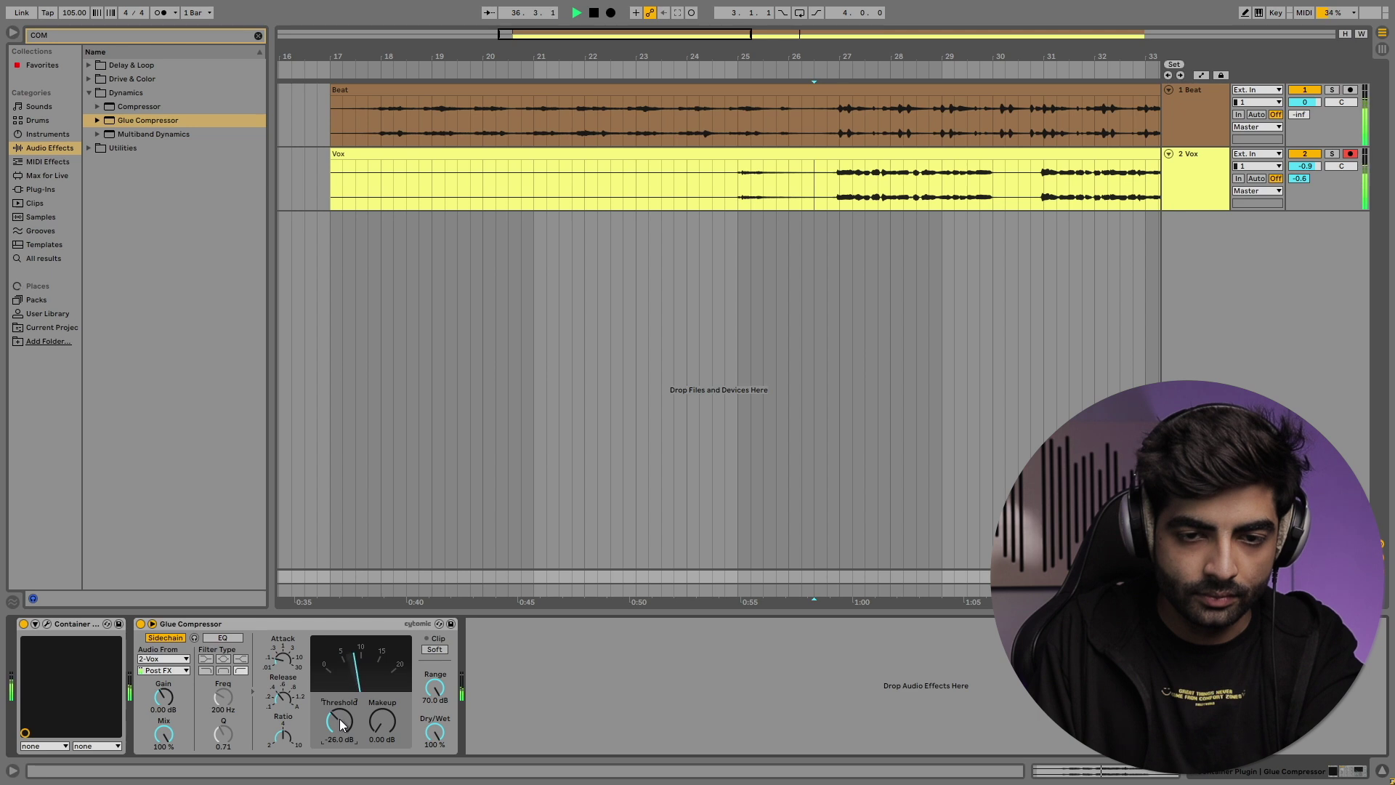
key("space")
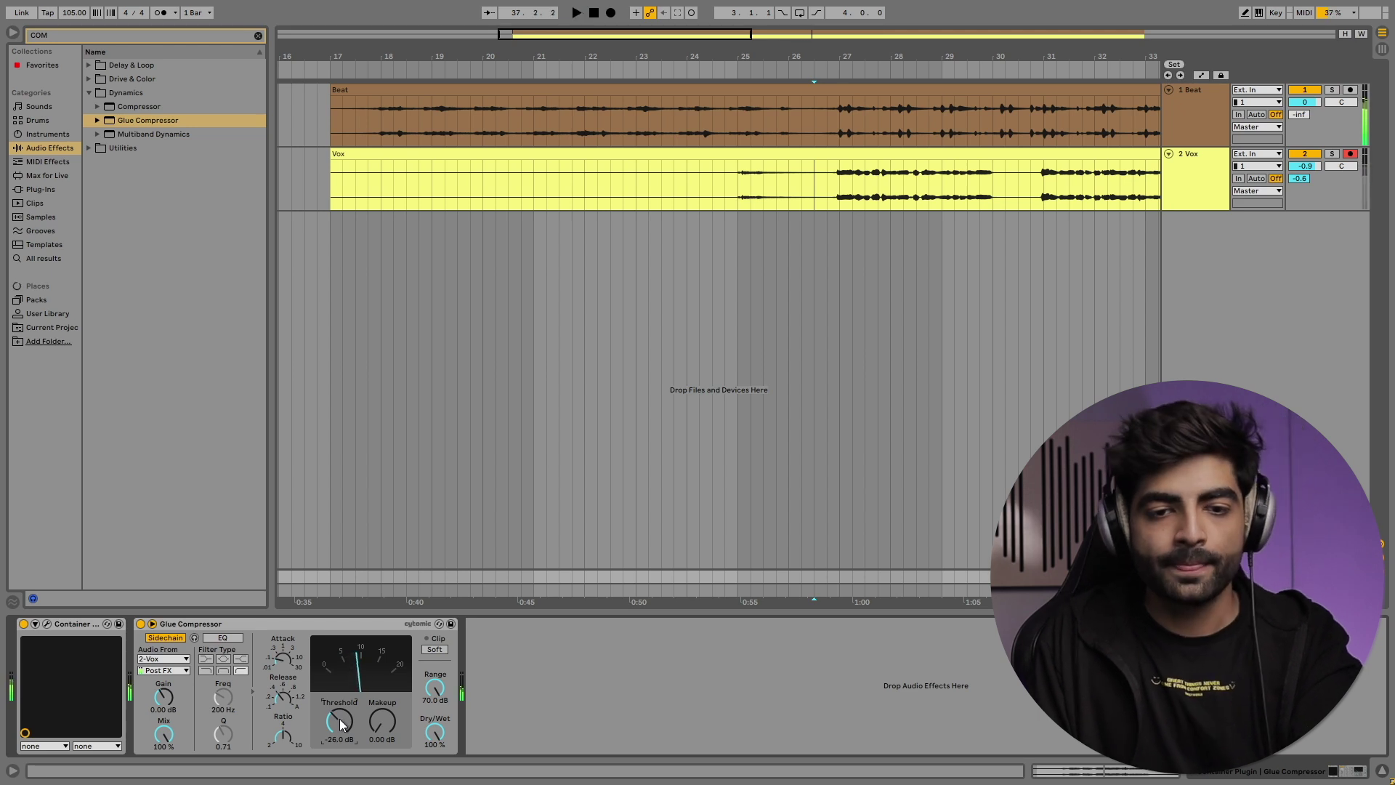
- Add a Delay to the Container Plugin on return B, with link and sync enabled and a delay time of 1/4
left_click(812, 210)
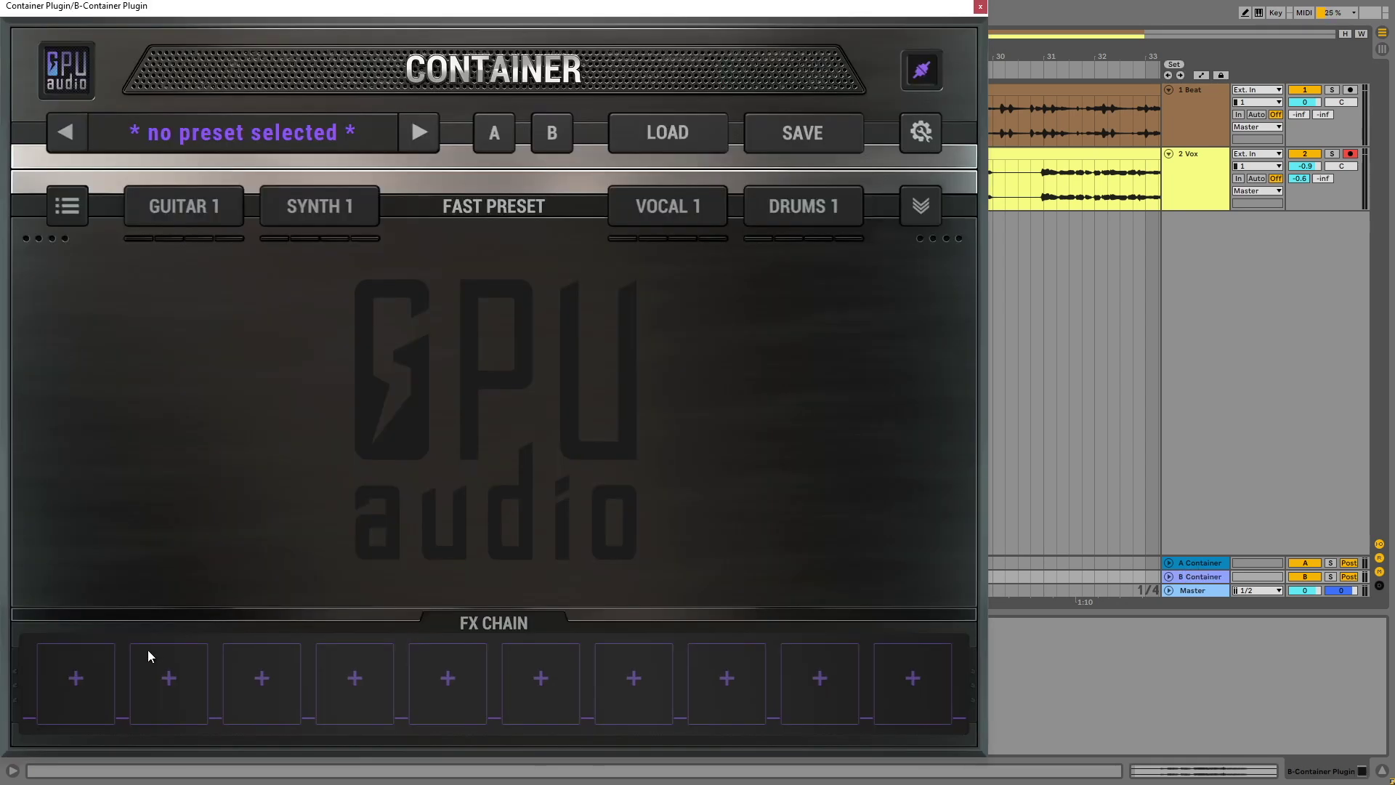
left_click(89, 678)
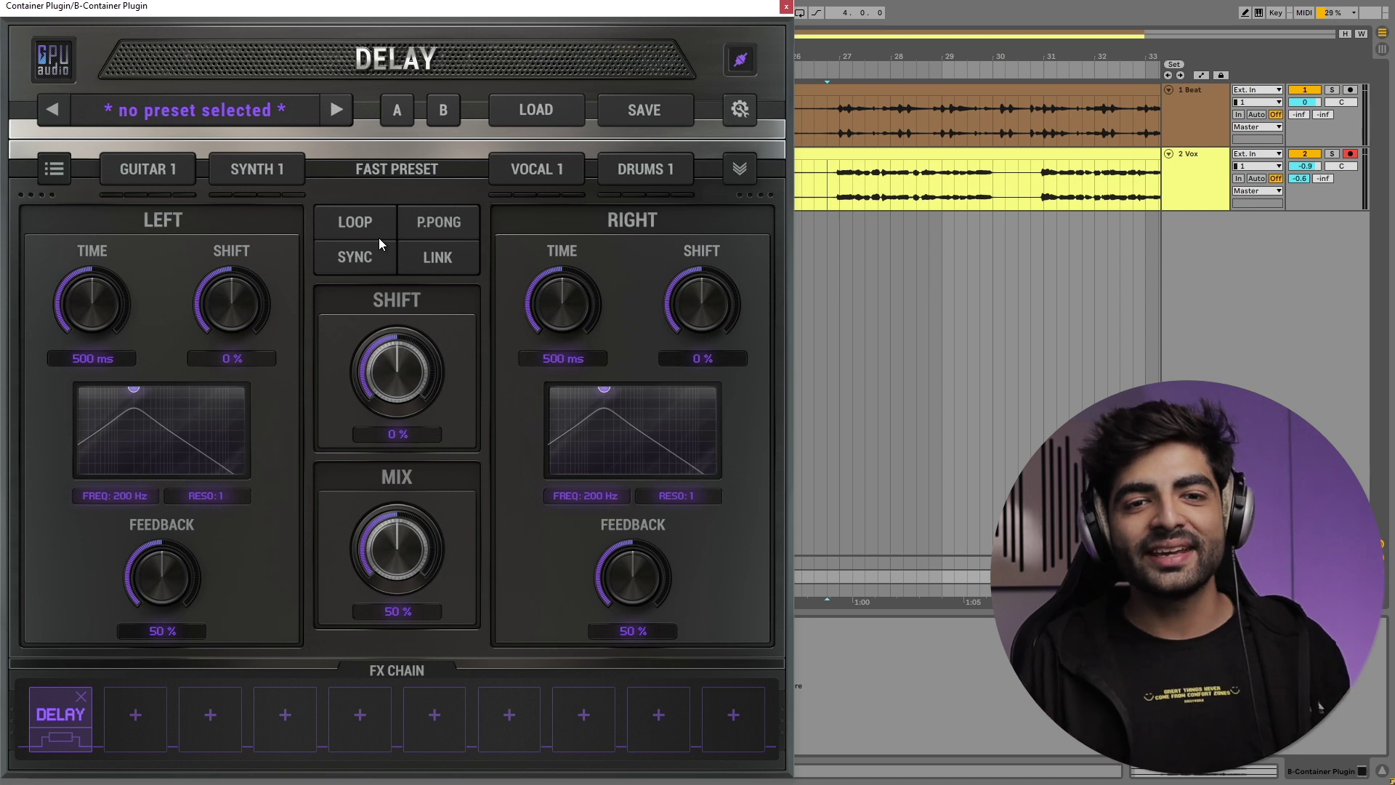
left_click(443, 262)
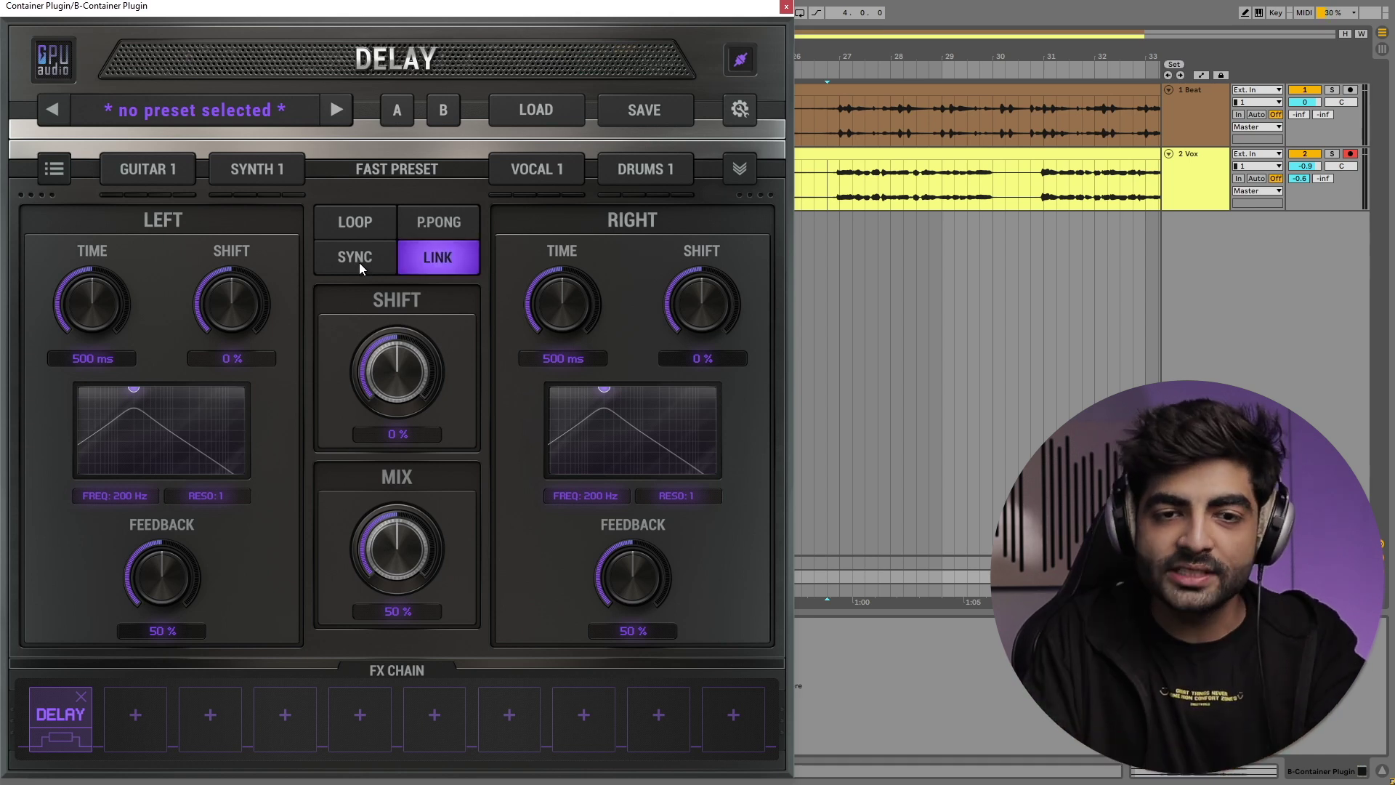
left_click(359, 263)
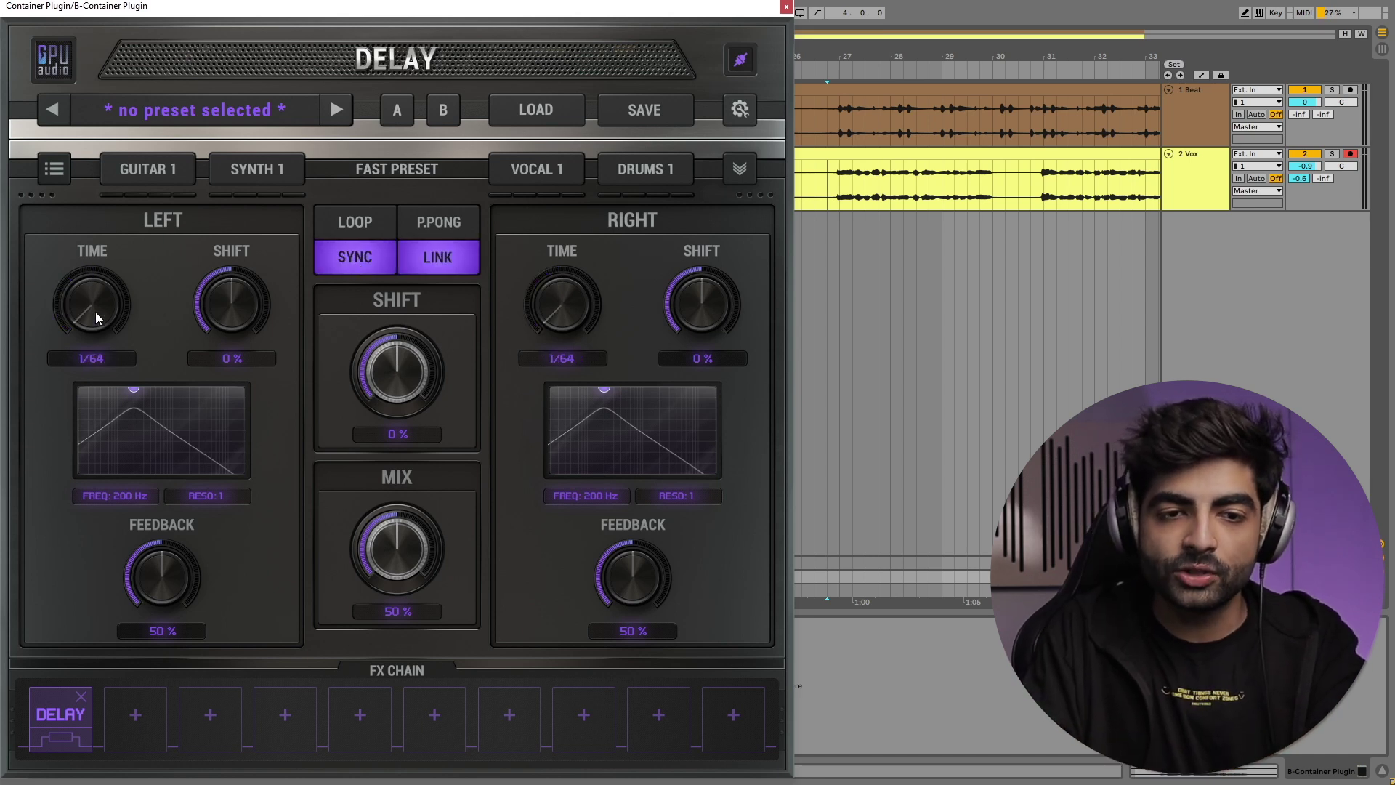
key("space")
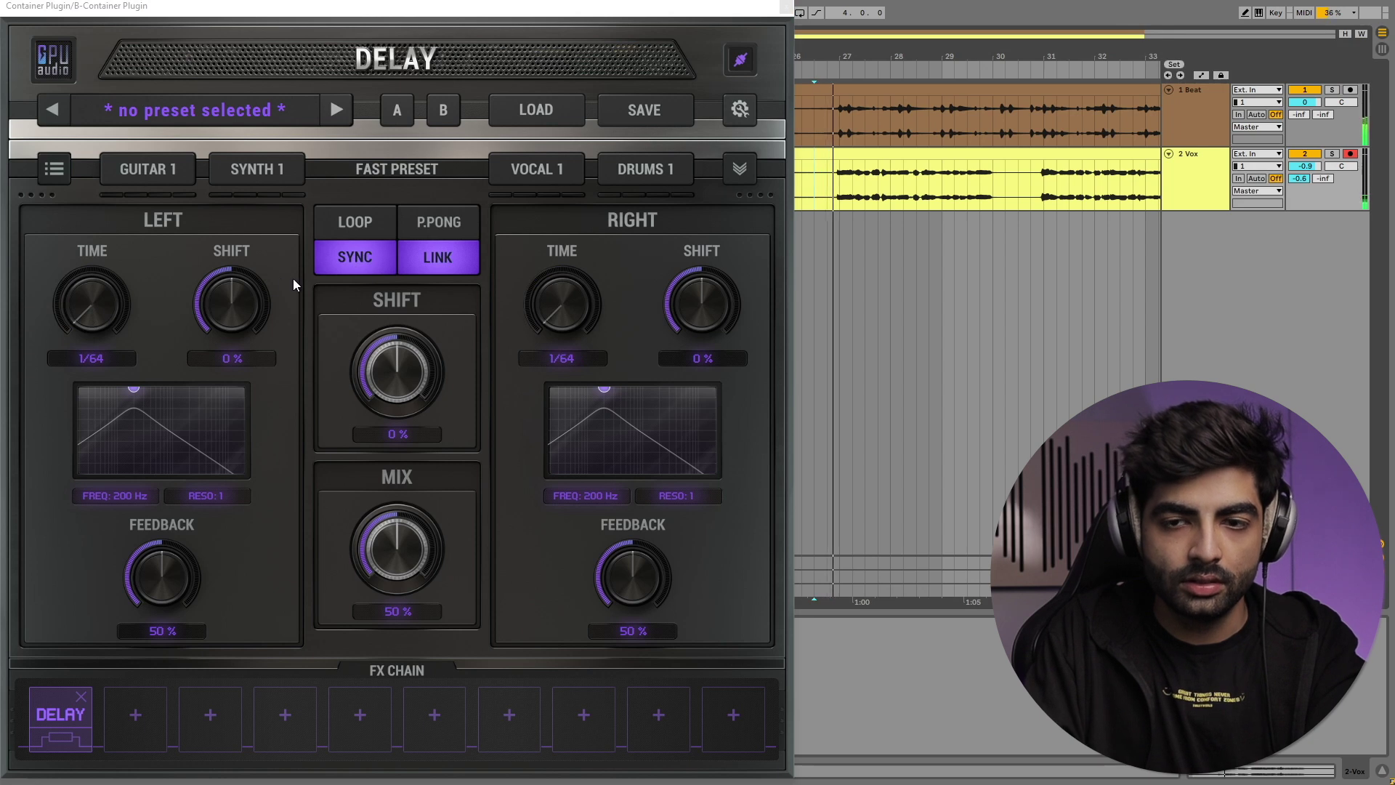
left_click_drag(565, 304, 563, 290)
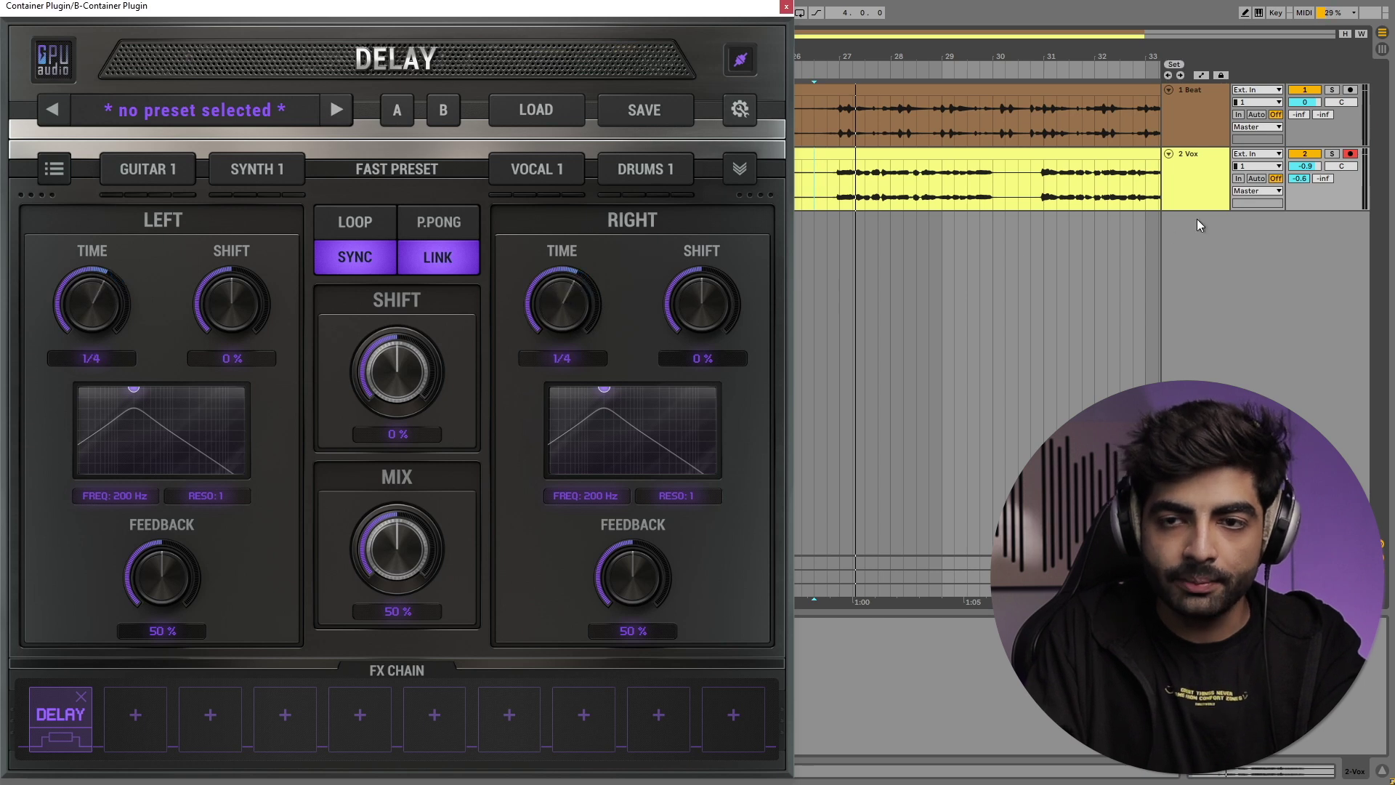
- Raise the Vox track's send to return B to 0 dB
mouse_move(1328, 181)
left_mouse_down()
mouse_move(1328, 169)
mouse_move(1300, 186)
left_mouse_up()
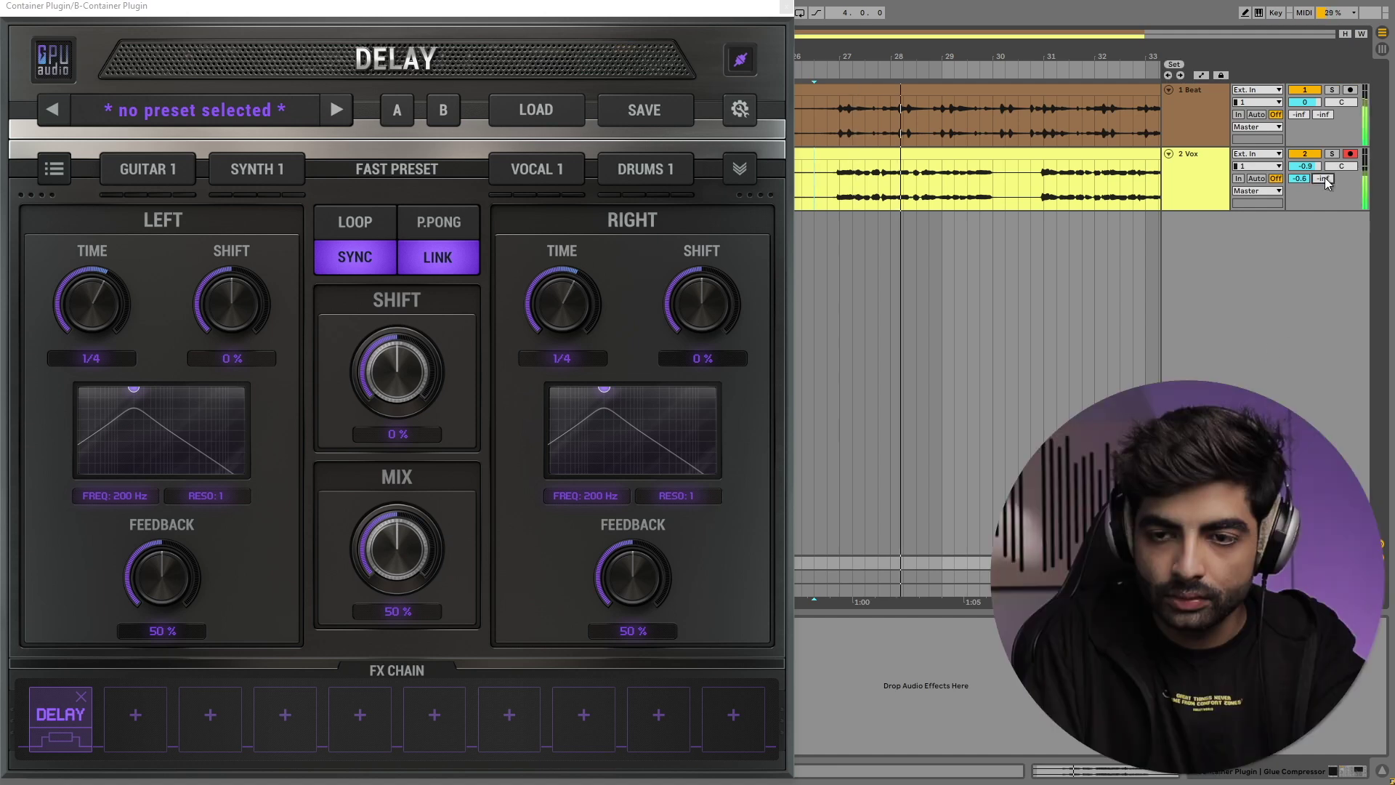
left_click_drag(1323, 178, 1324, 210)
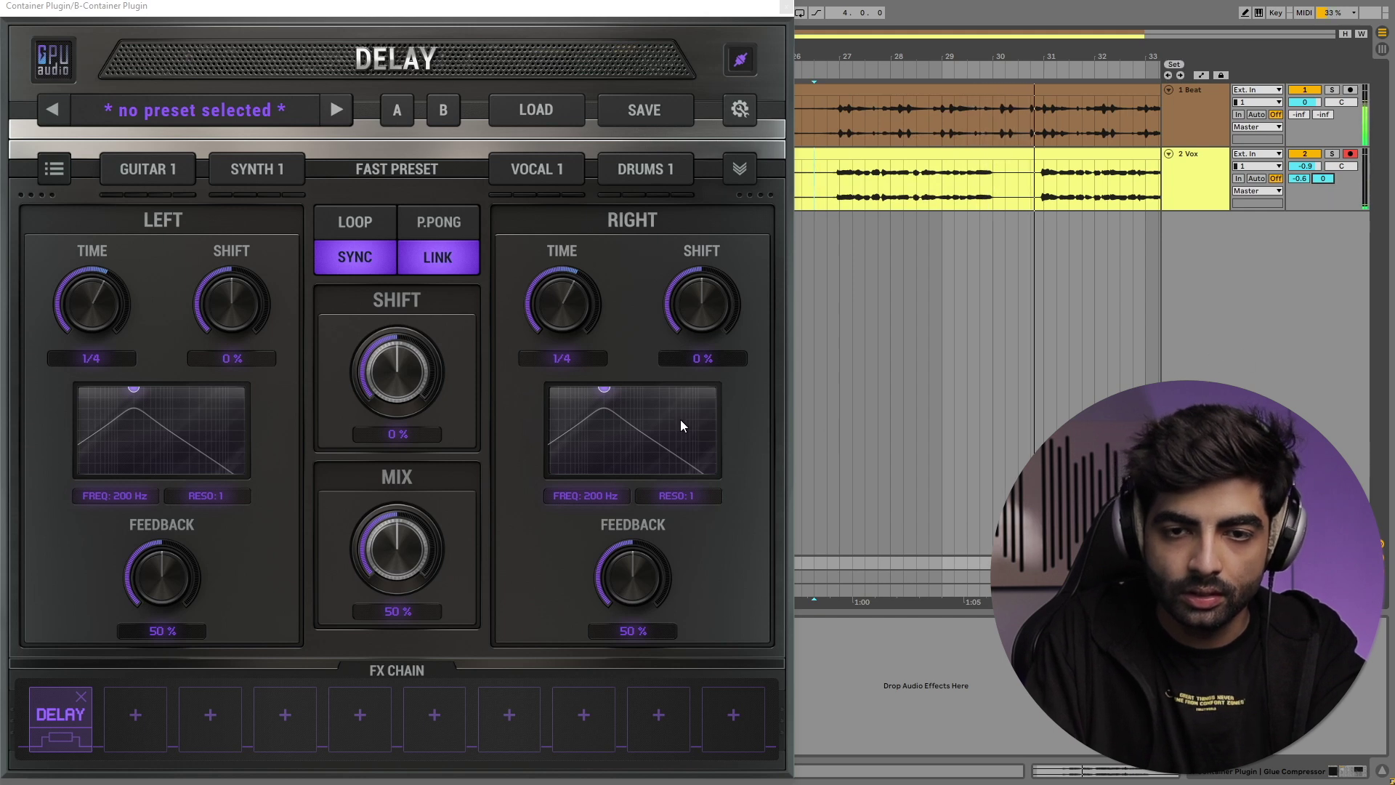
- Raise the delay's linked filter frequency to about 1383 Hz with resonance about 0.9, auditioning the vocal and fine-tuning the filter slightly lower
left_click_drag(600, 397, 649, 399)
left_click(864, 207)
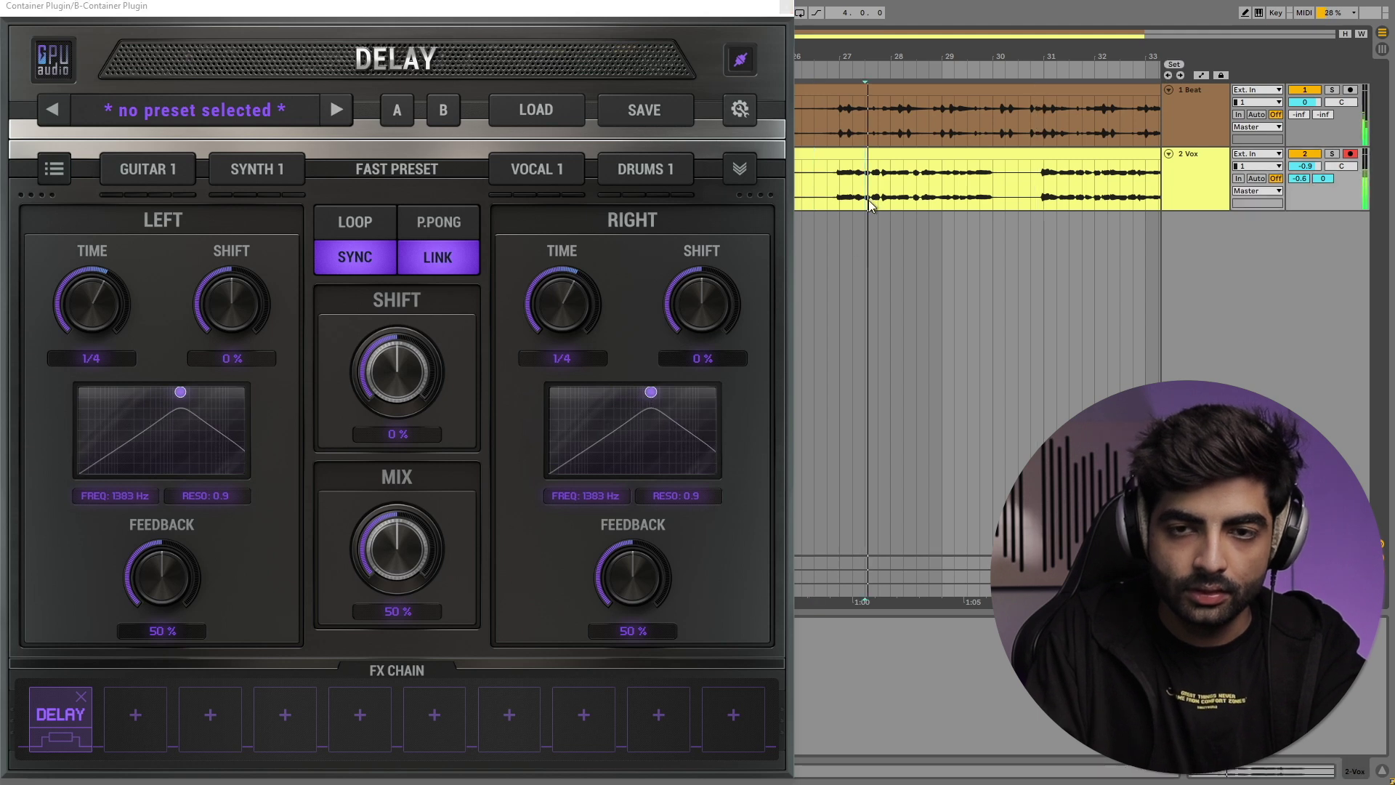
left_click_drag(651, 393, 644, 395)
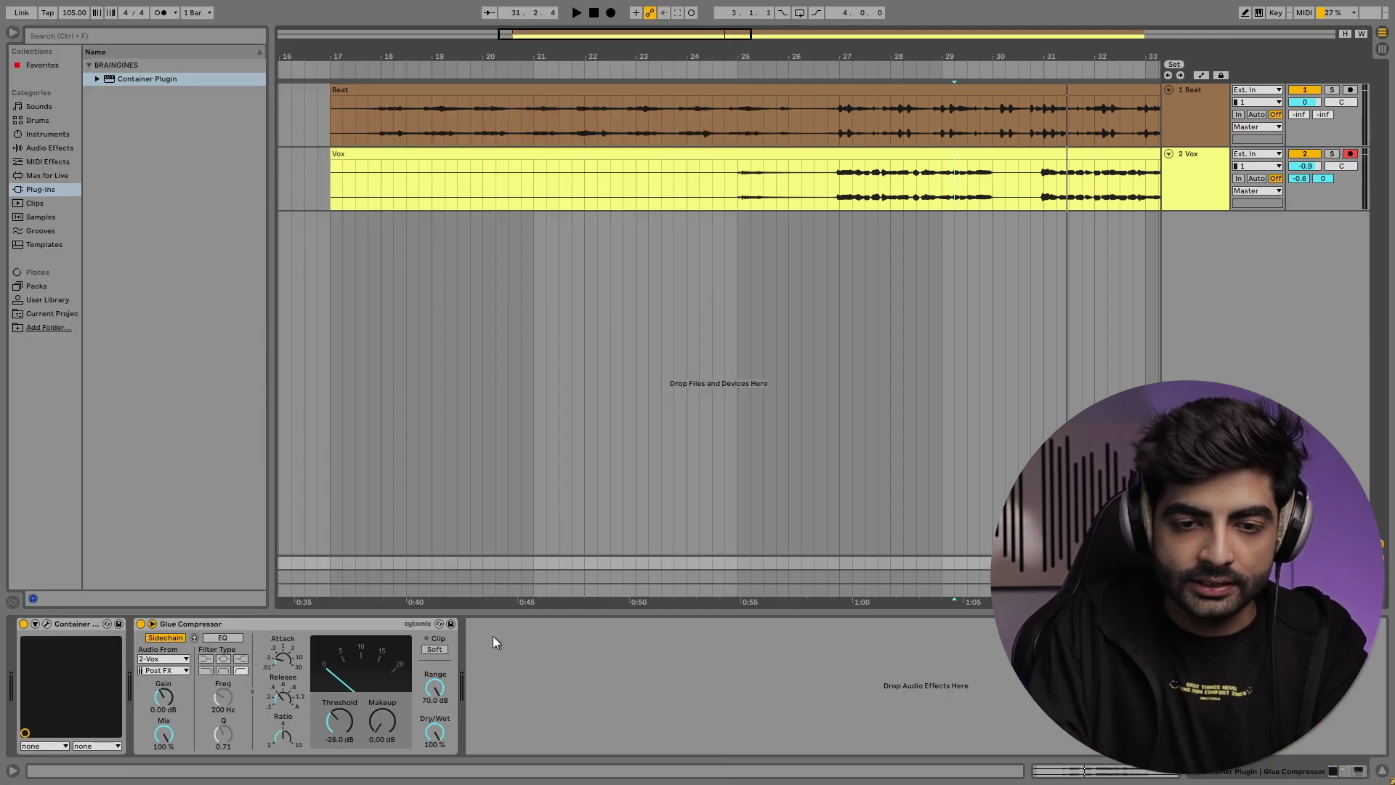
- Copy the sidechained Glue Compressor from the reverb return and paste it after the delay on return B
right_click(364, 624)
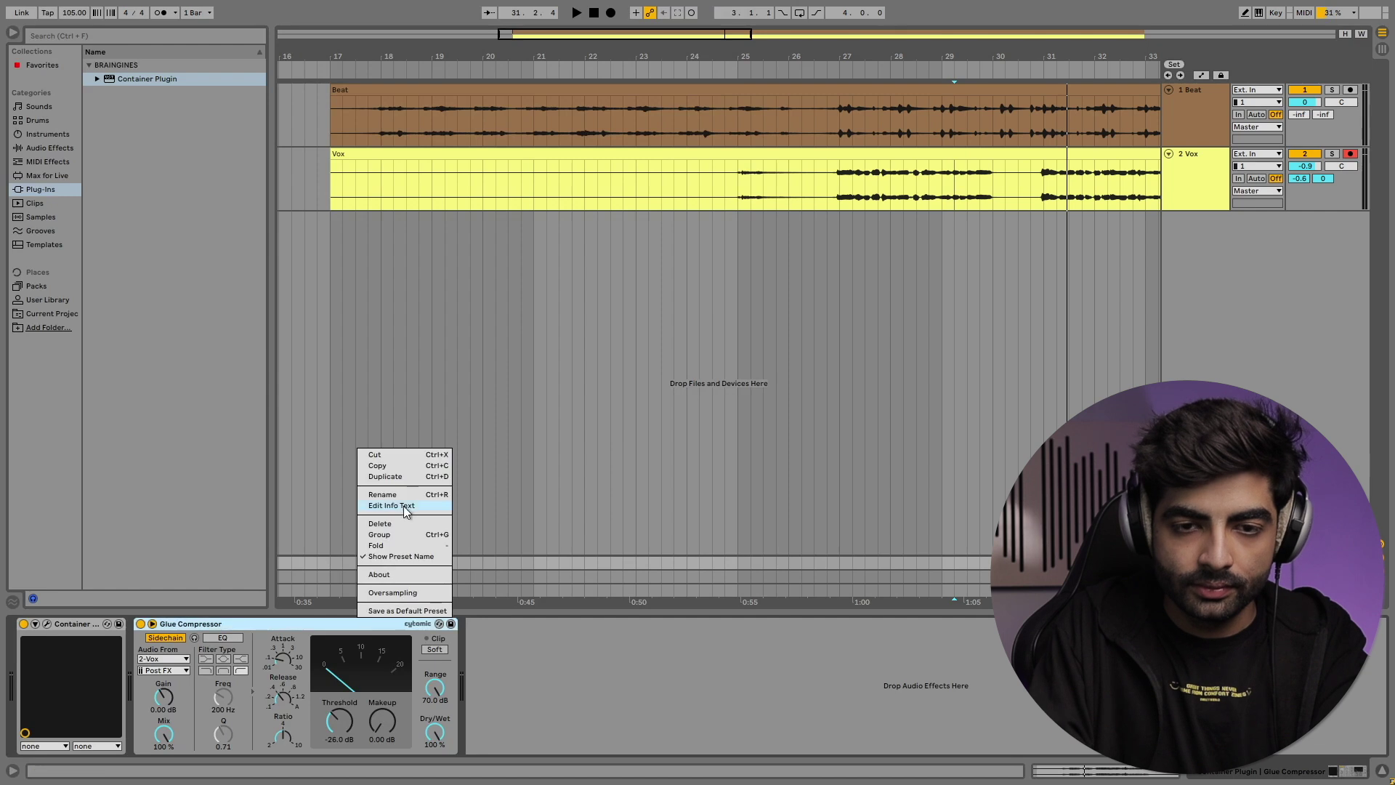
left_click(381, 465)
left_click(502, 580)
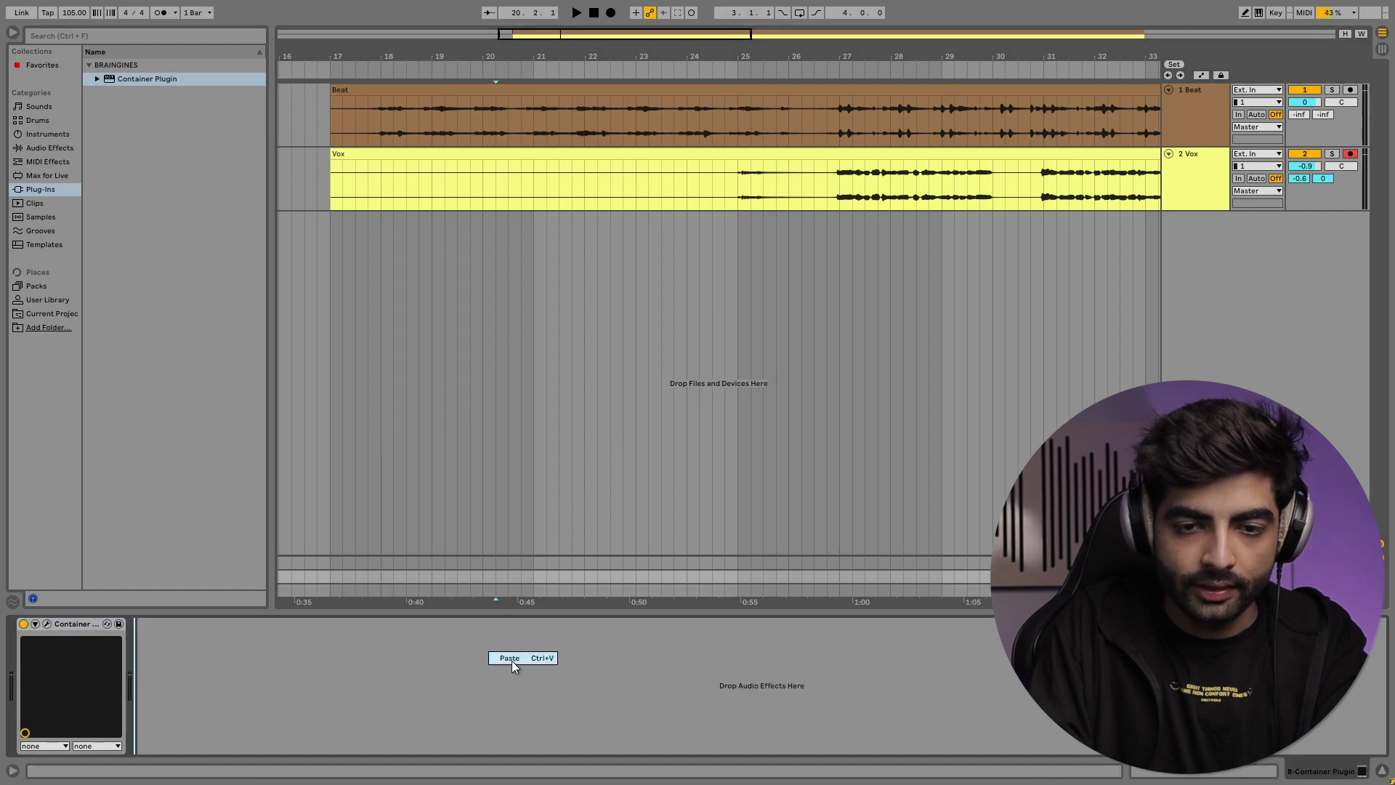
- Audition the vocal from just before bar 27, setting return B's compressor threshold to -28.3 dB and the Vox send to return B to -9.0 dB
left_click(826, 185)
key("space")
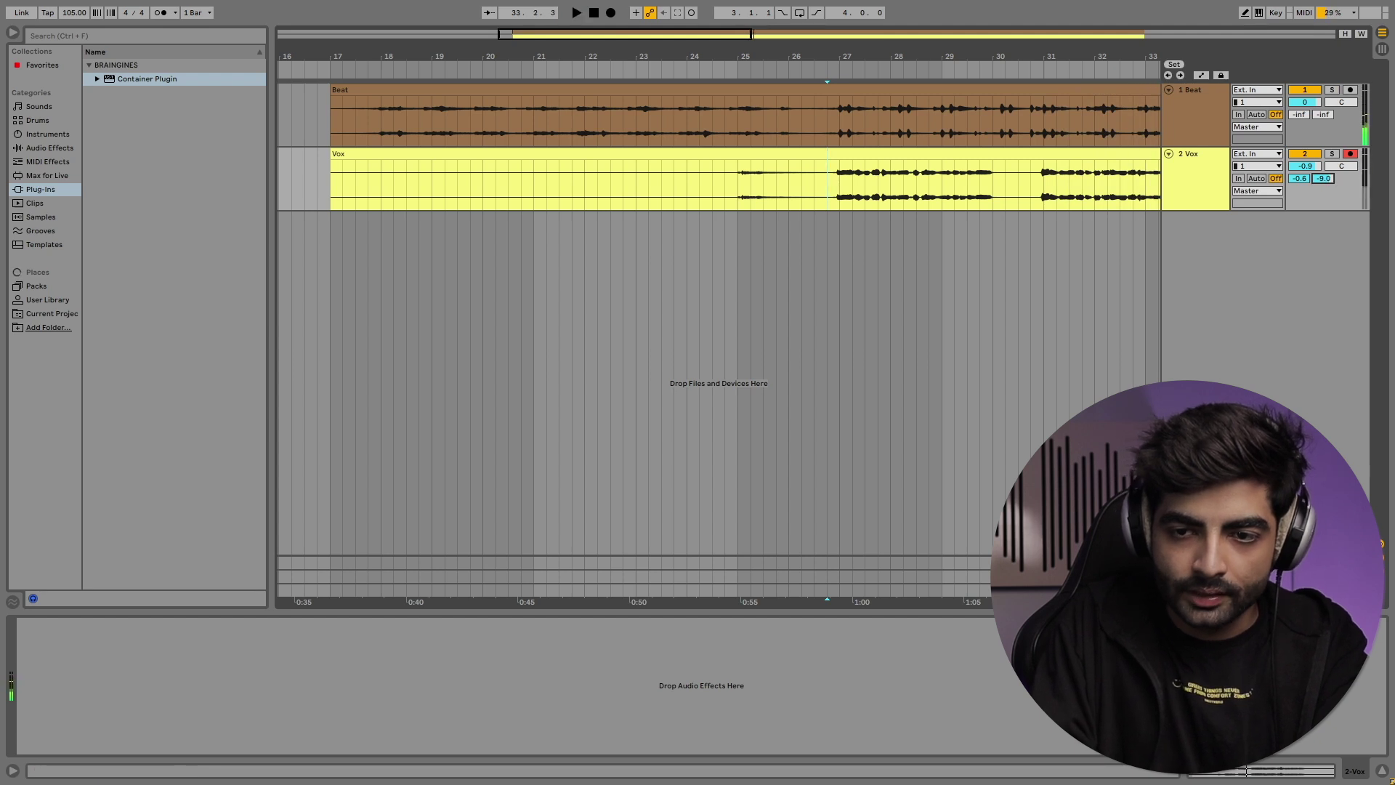
left_click(985, 572)
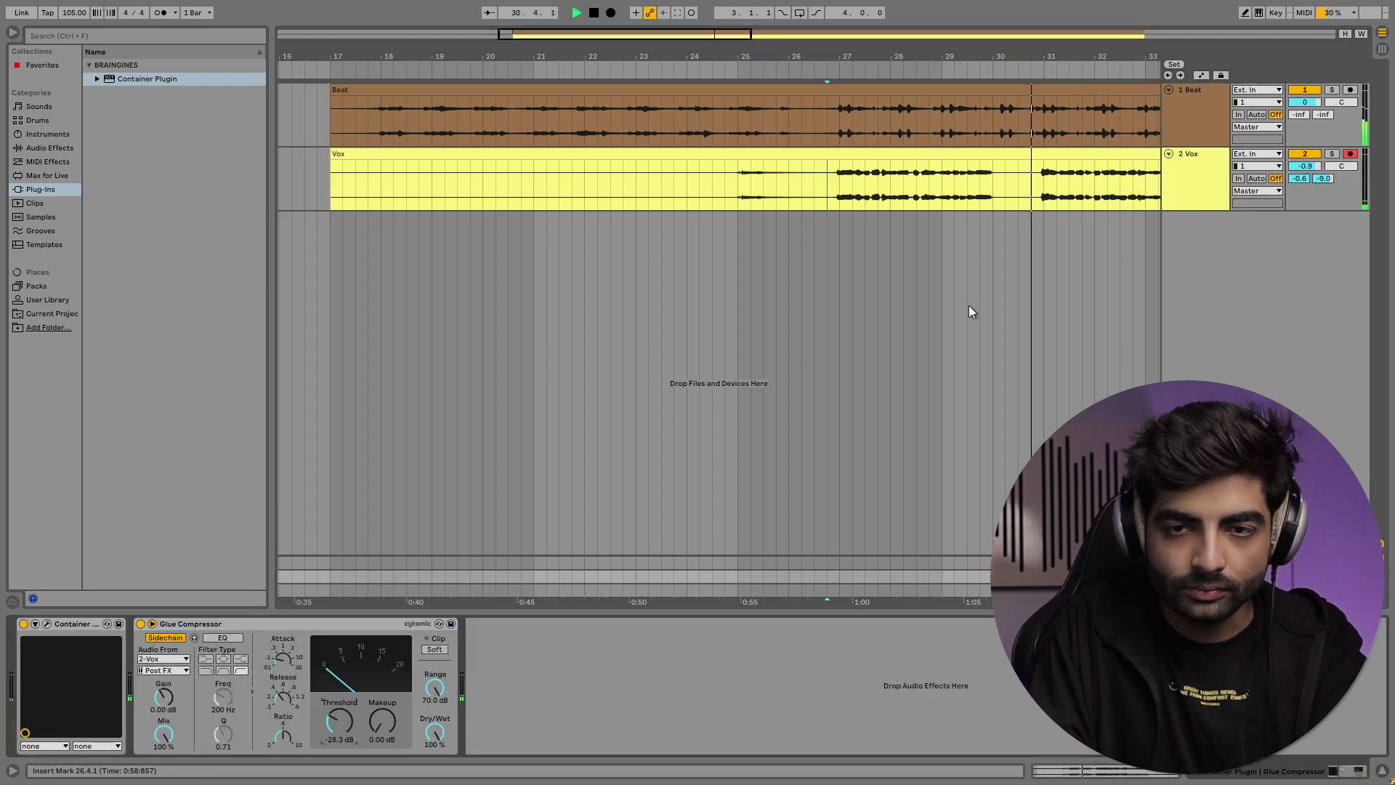
- Balance the Vox track's effect sends during playback, setting send A to -2.8 dB and send B to -13.0 dB
key("space")
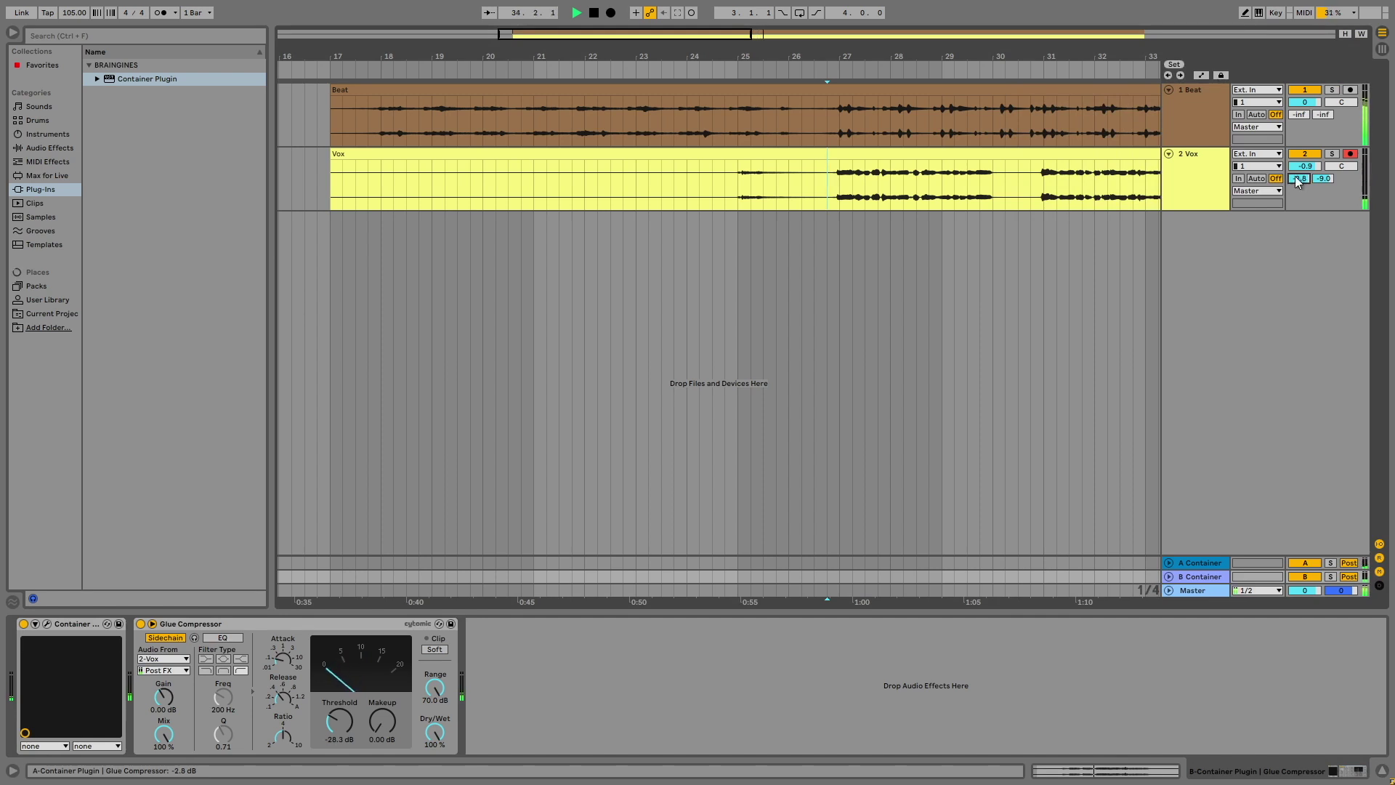
key("space")
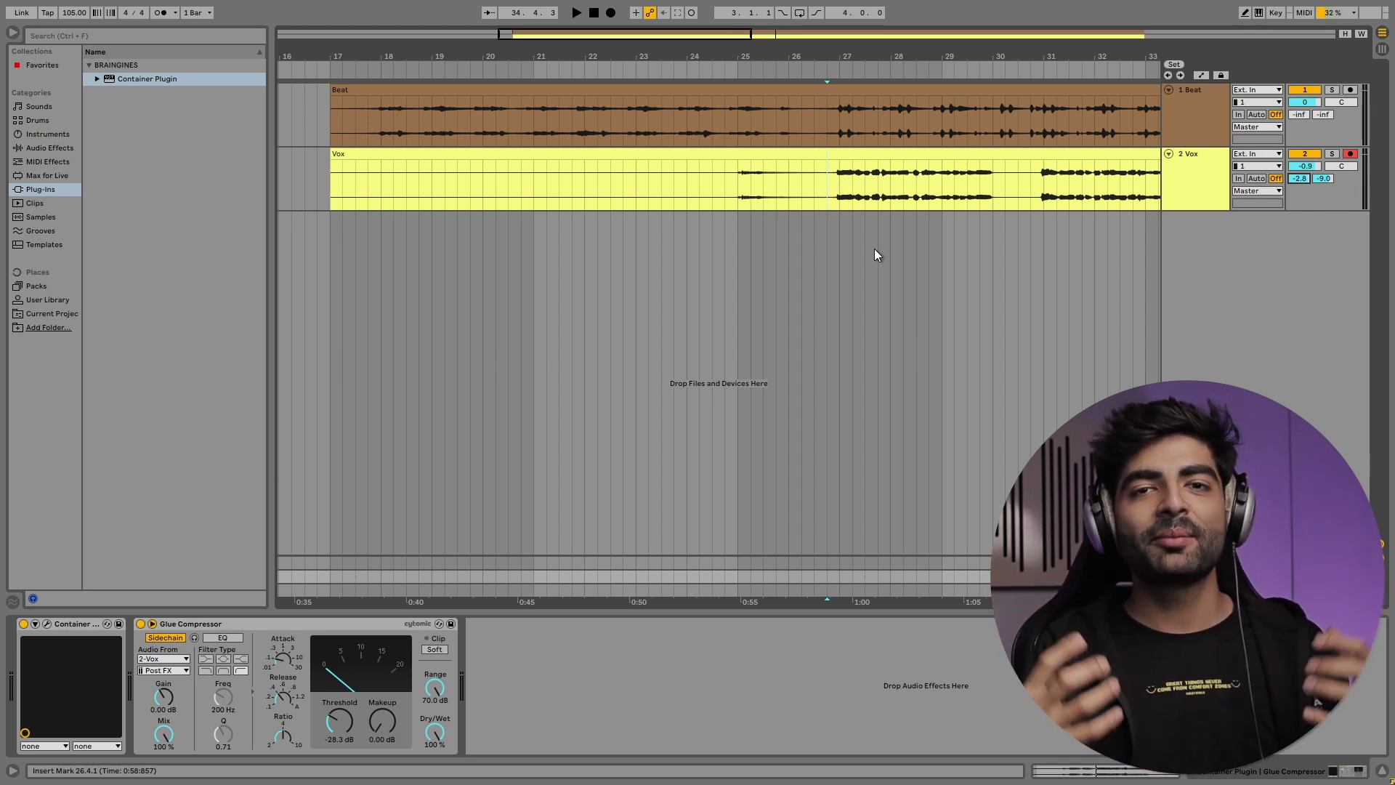
key("space")
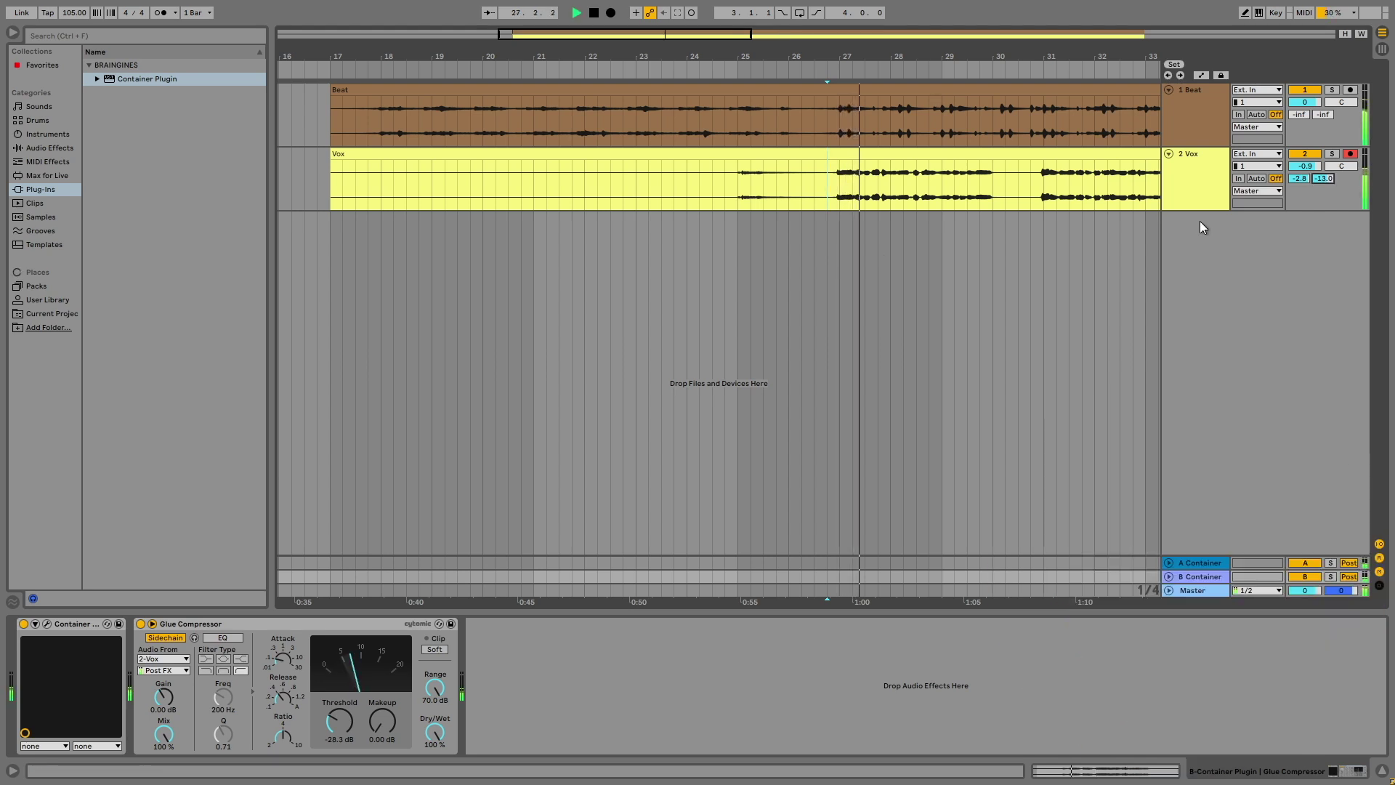